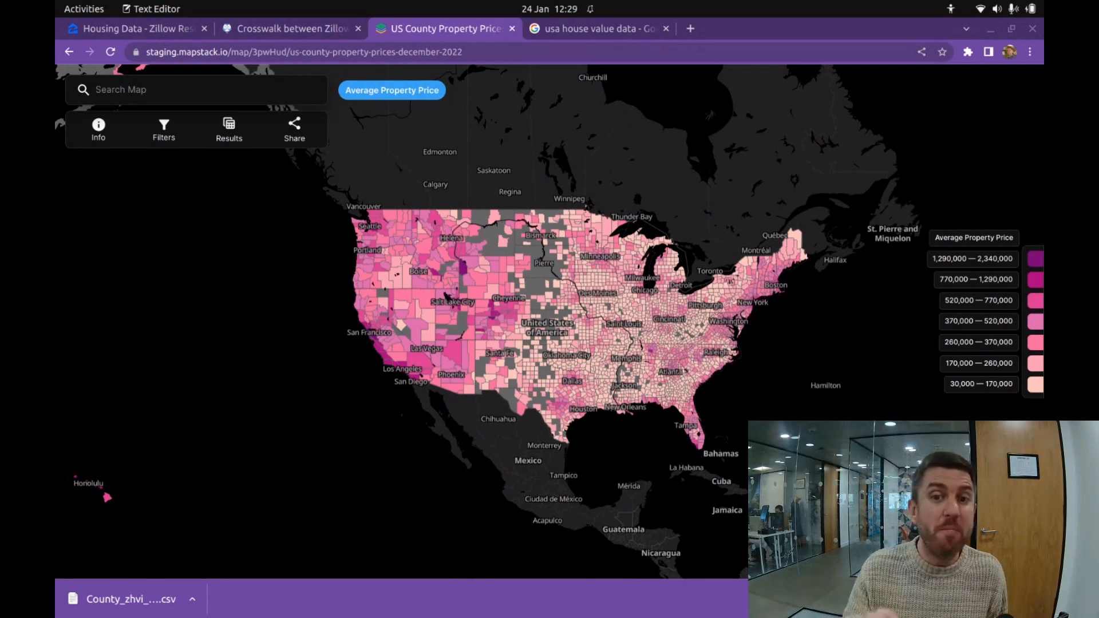
- Search Google for "usa property price data" and look through the results for a usable dataset
left_click(578, 29)
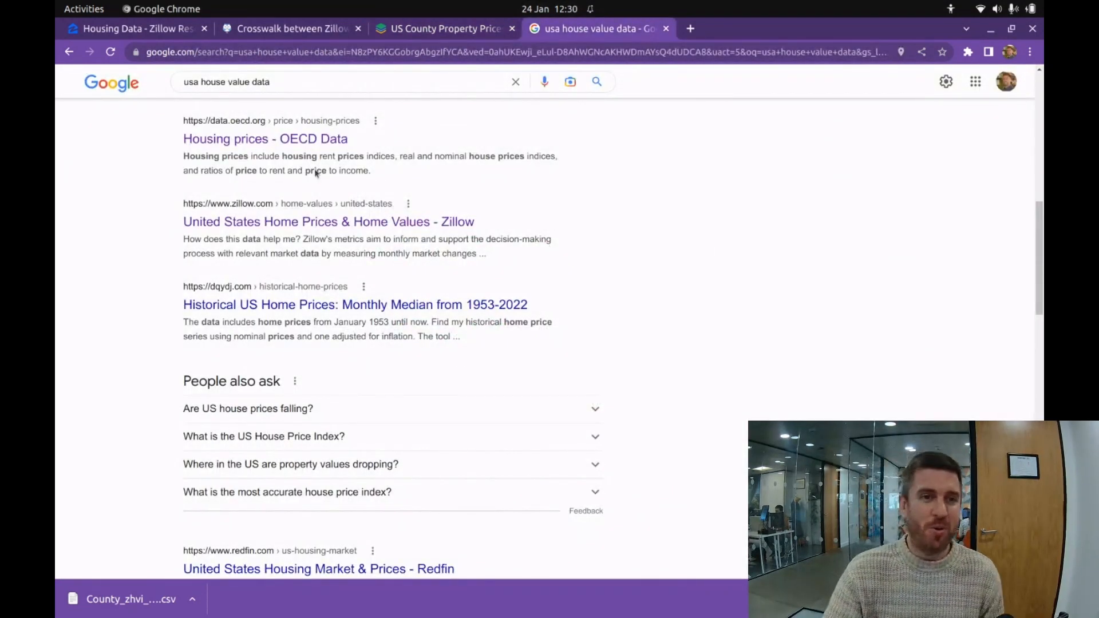
left_click(304, 86)
left_click_drag(280, 84, 192, 64)
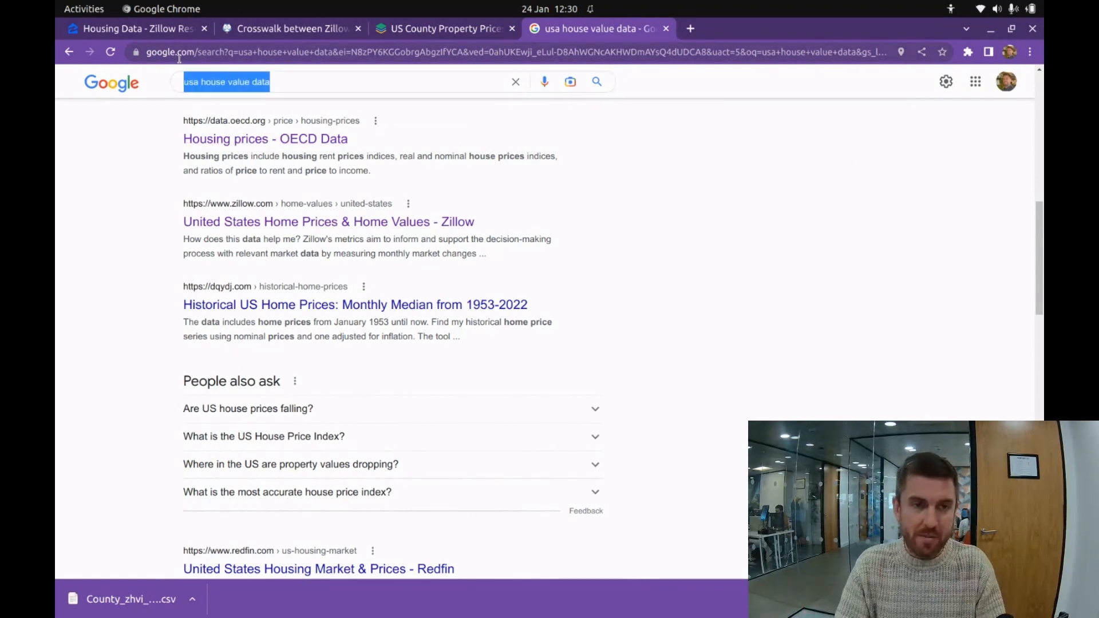
type("usa")
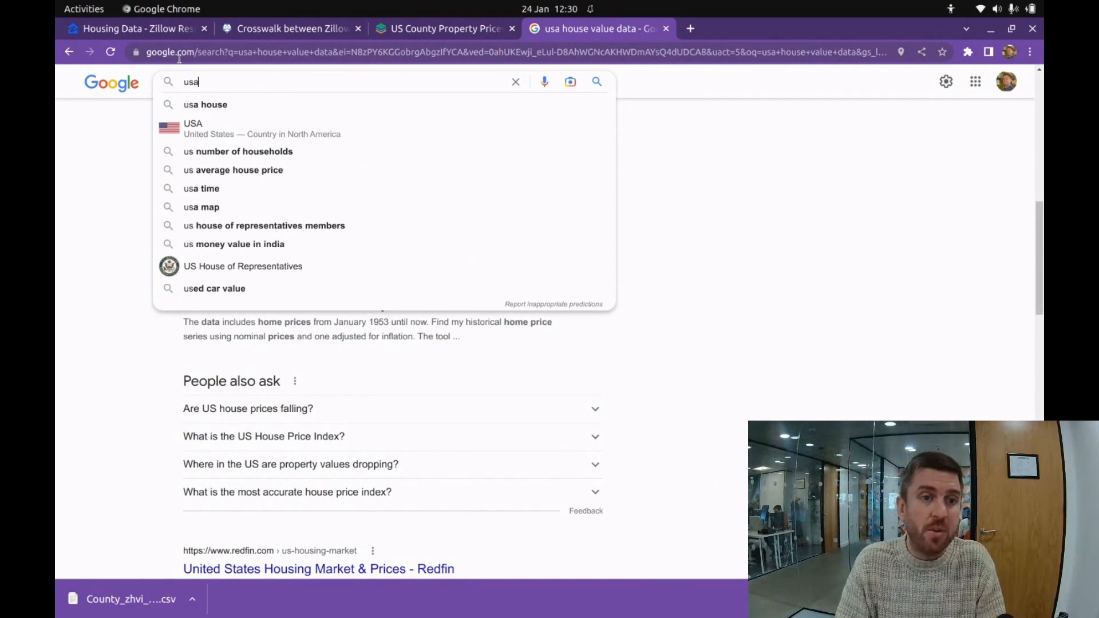
type(" proper")
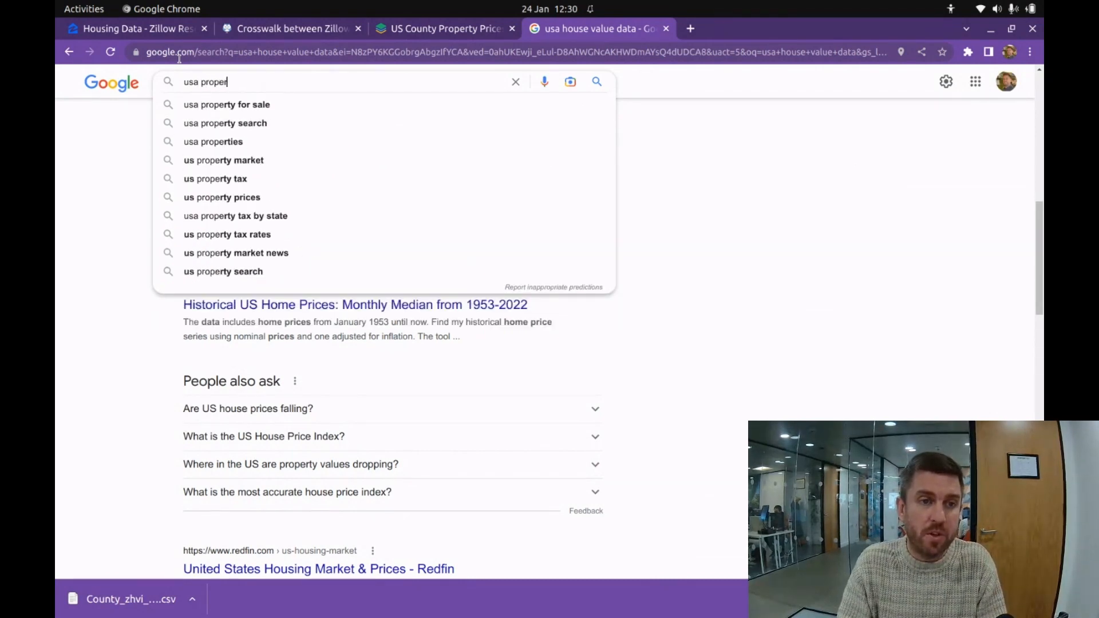
type("ty price data")
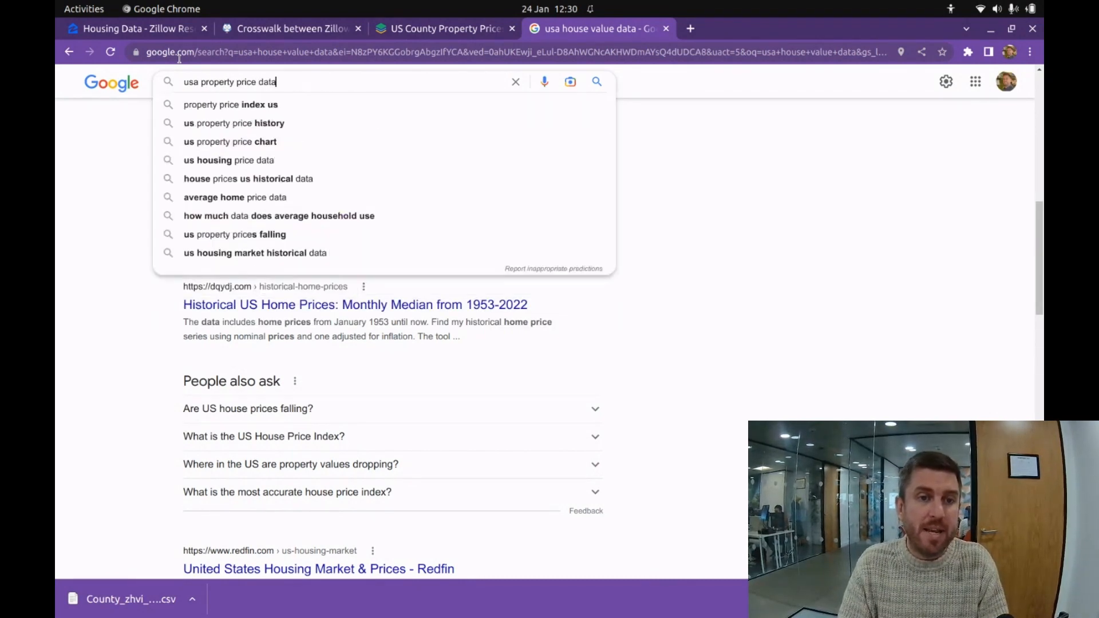
key("Return")
scroll(560, 287, "down", 5)
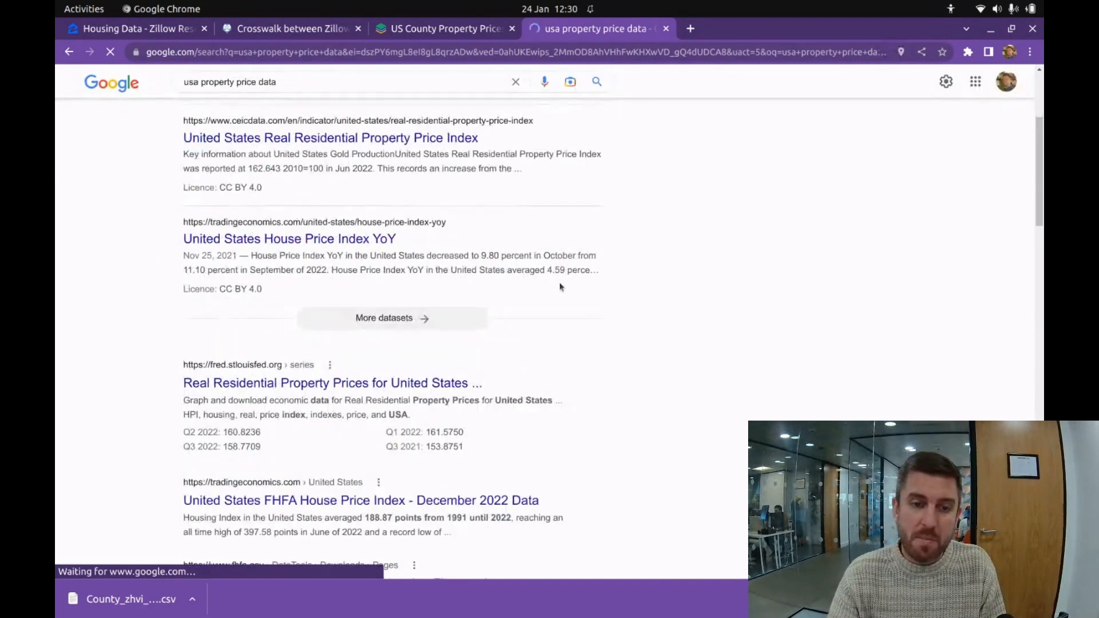
scroll(561, 288, "down", 4)
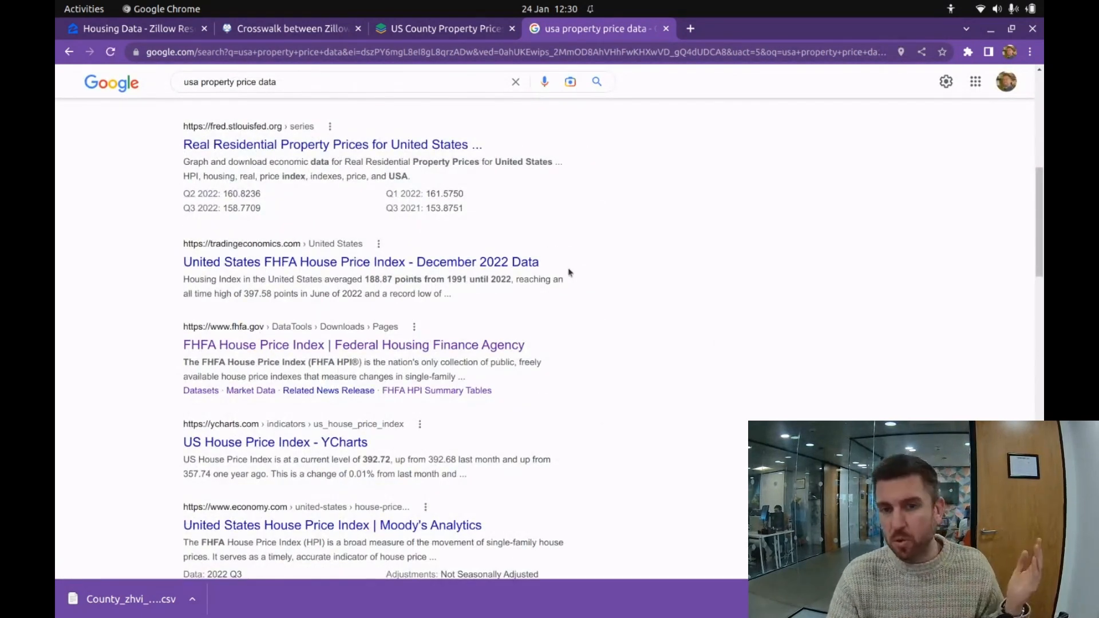
scroll(565, 272, "down", 3)
scroll(566, 271, "up", 4)
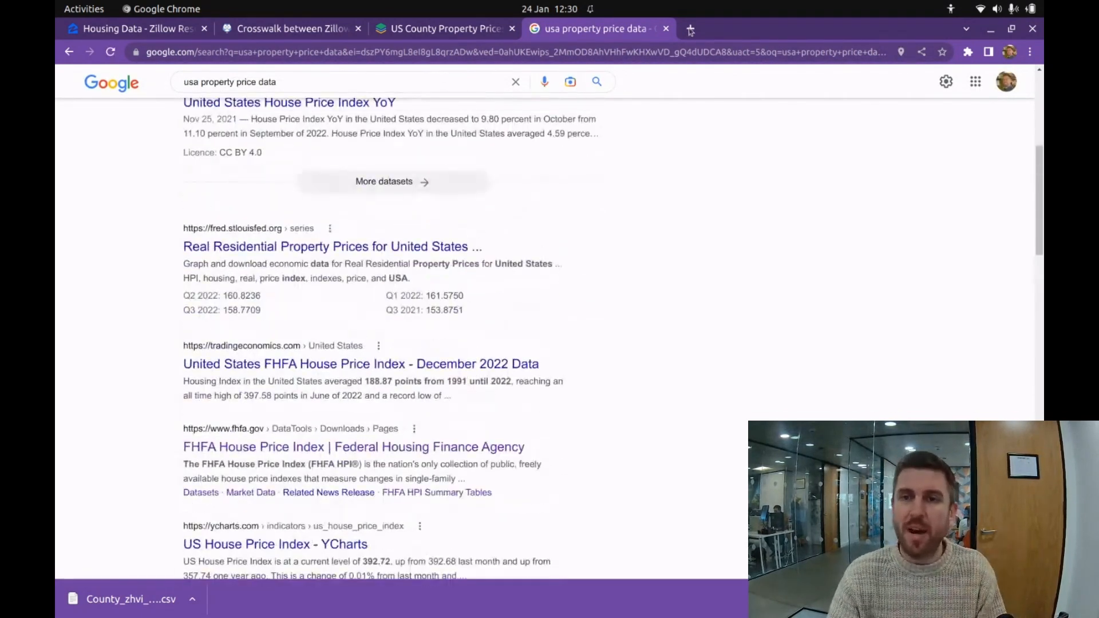
- Search for "uk property price data" in a new browser tab for comparison
left_click(691, 28)
type("uk ")
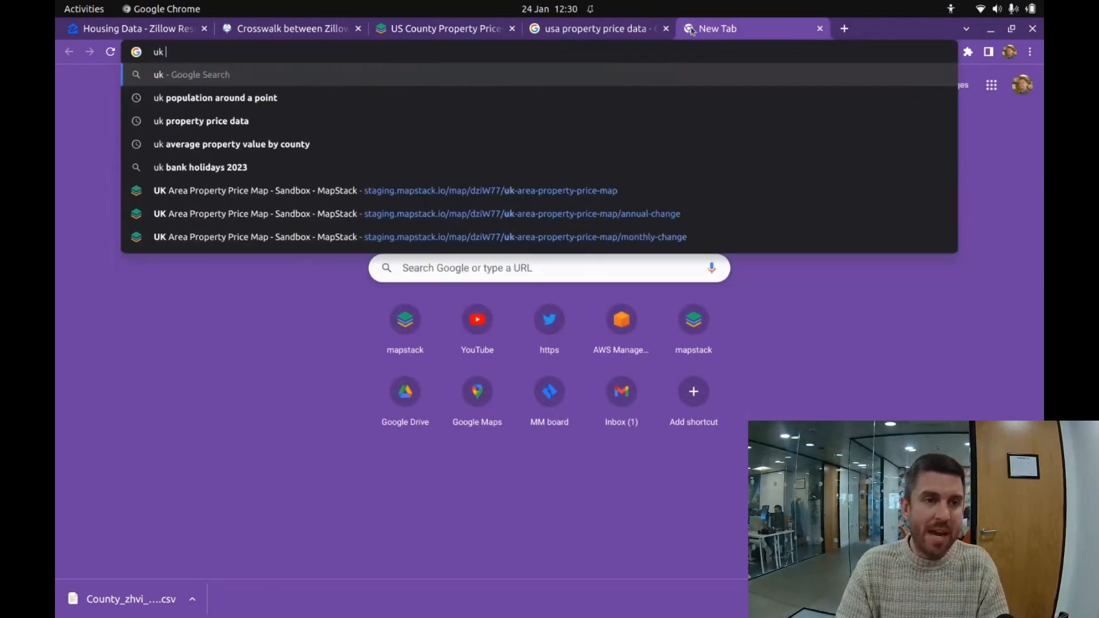
type("prop")
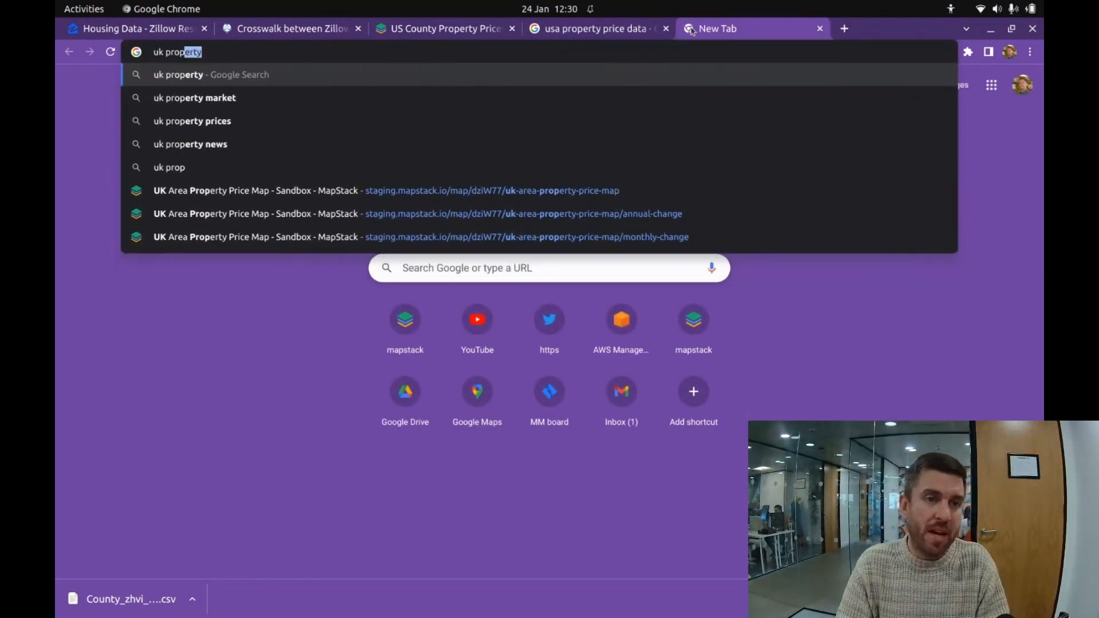
type("erty price data")
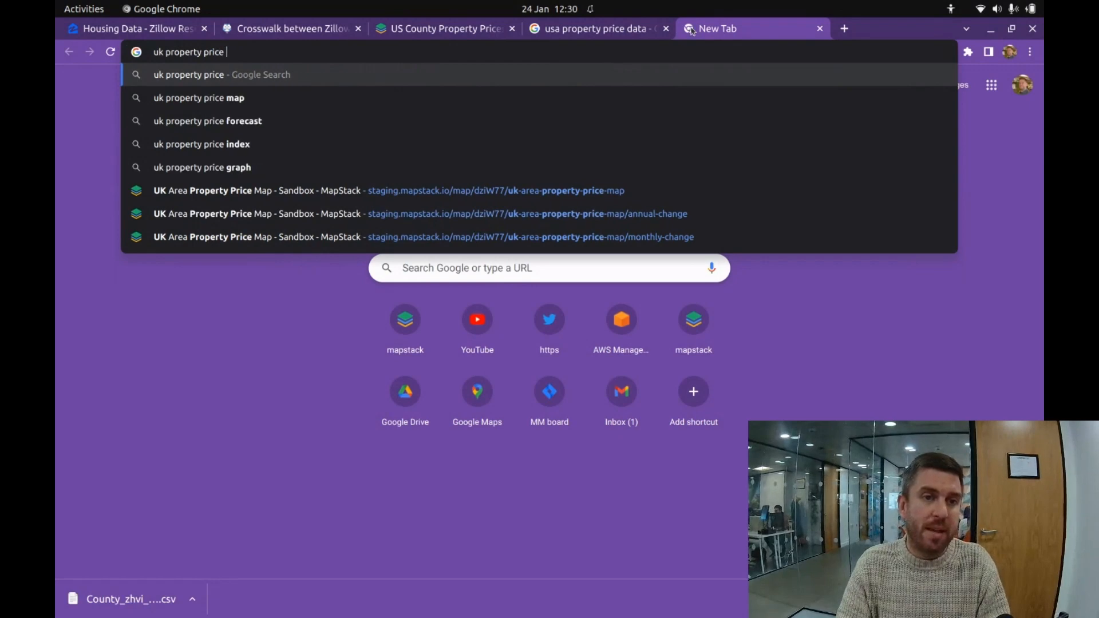
key("Return")
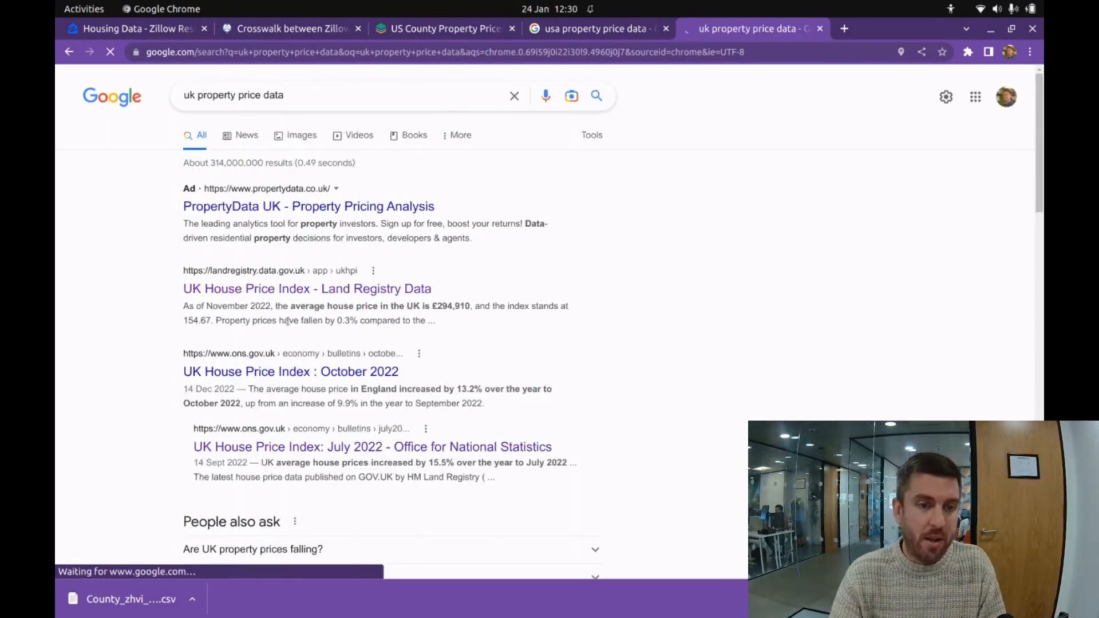
- Switch to the Zillow Housing Data page and review its Home Values section
left_click(572, 37)
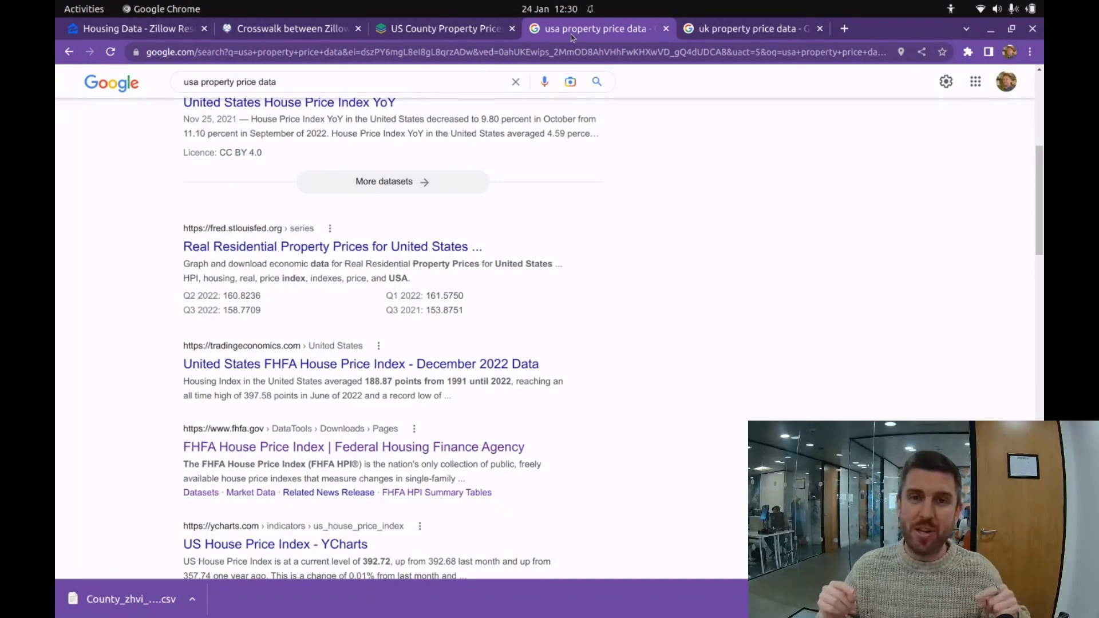
left_click(117, 29)
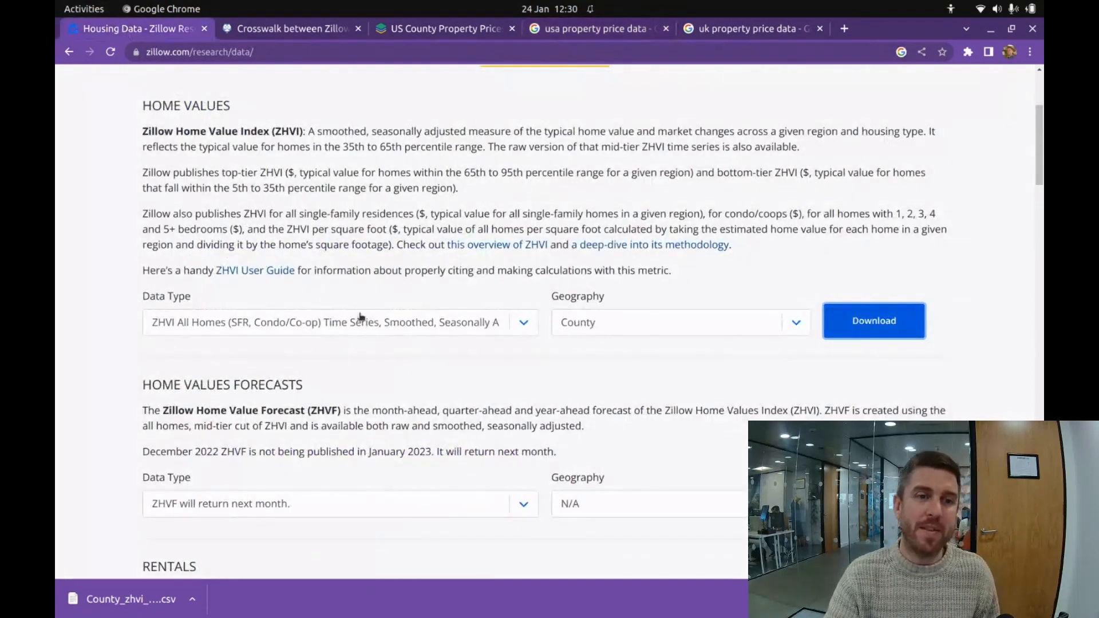
scroll(392, 335, "up", 4)
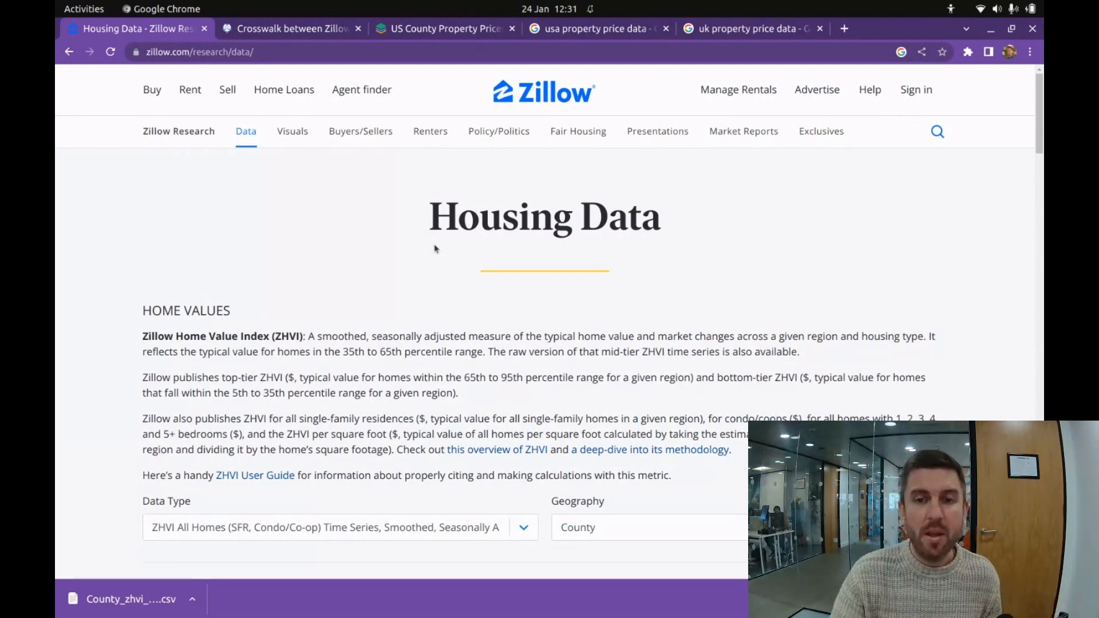
scroll(449, 252, "down", 4)
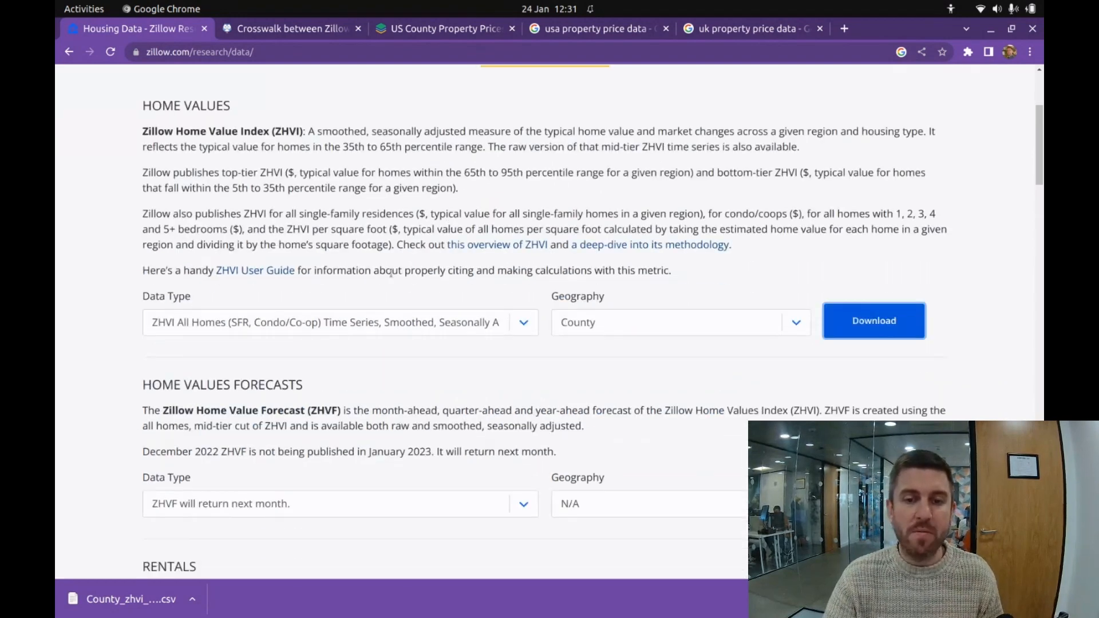
scroll(421, 292, "up", 4)
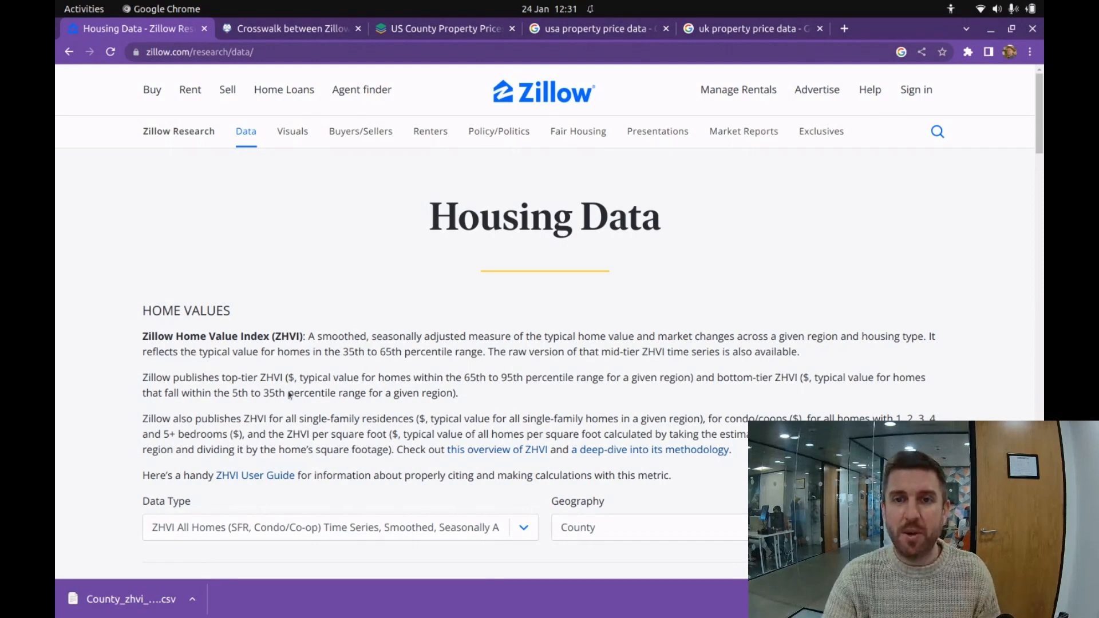
- Return to the "usa property price data" results and check the listed sources for a Zillow link
left_click(630, 30)
scroll(330, 291, "up", 5)
scroll(330, 290, "up", 3)
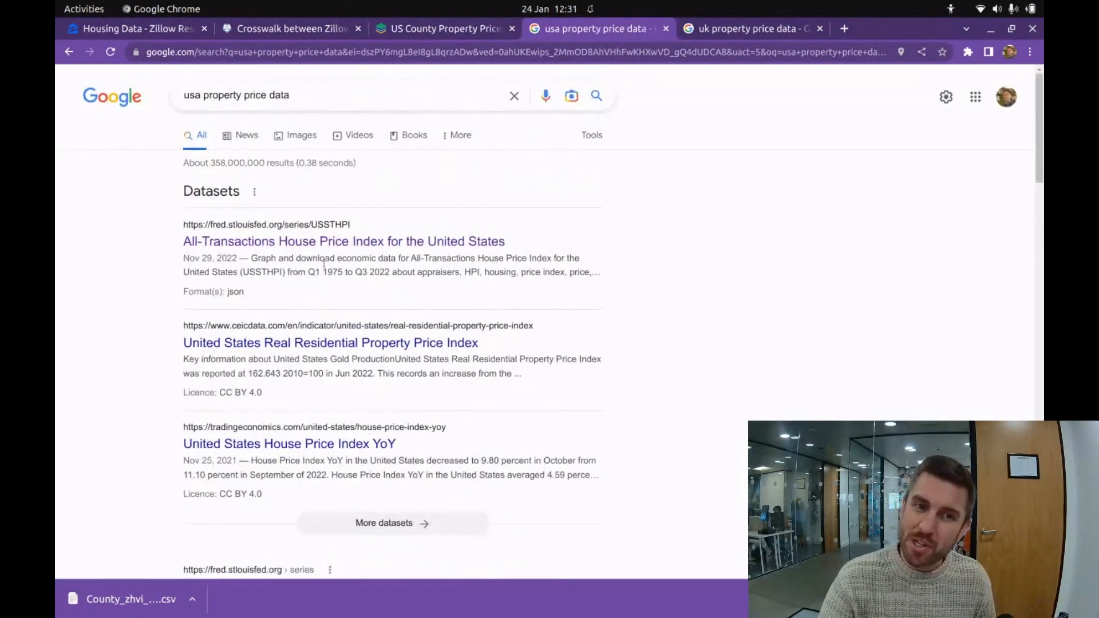
scroll(512, 295, "down", 10)
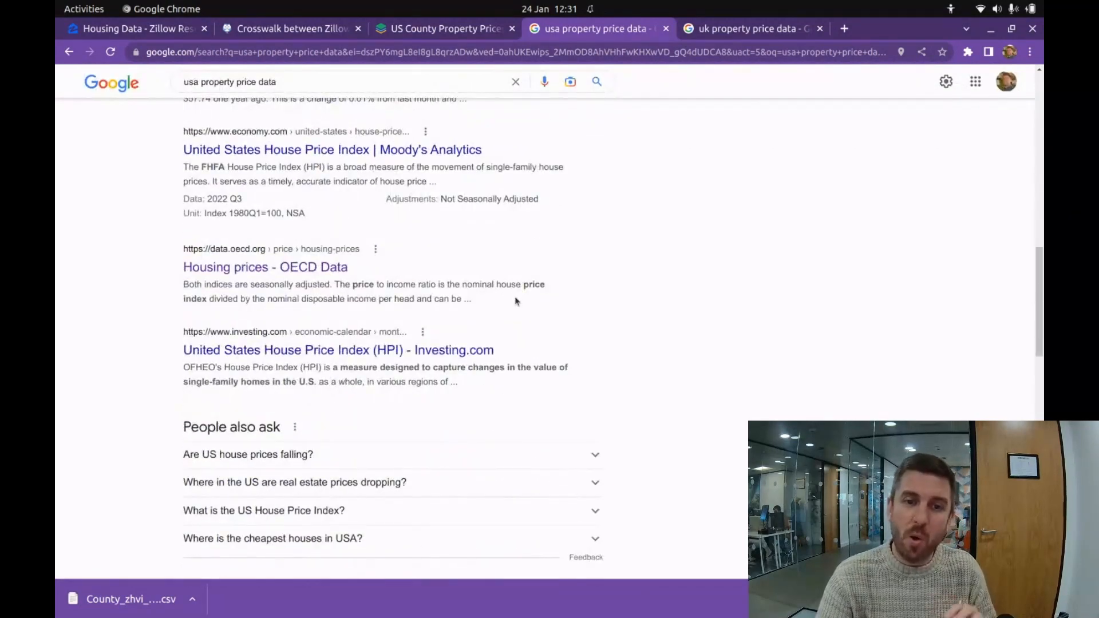
scroll(507, 303, "down", 5)
scroll(505, 307, "down", 5)
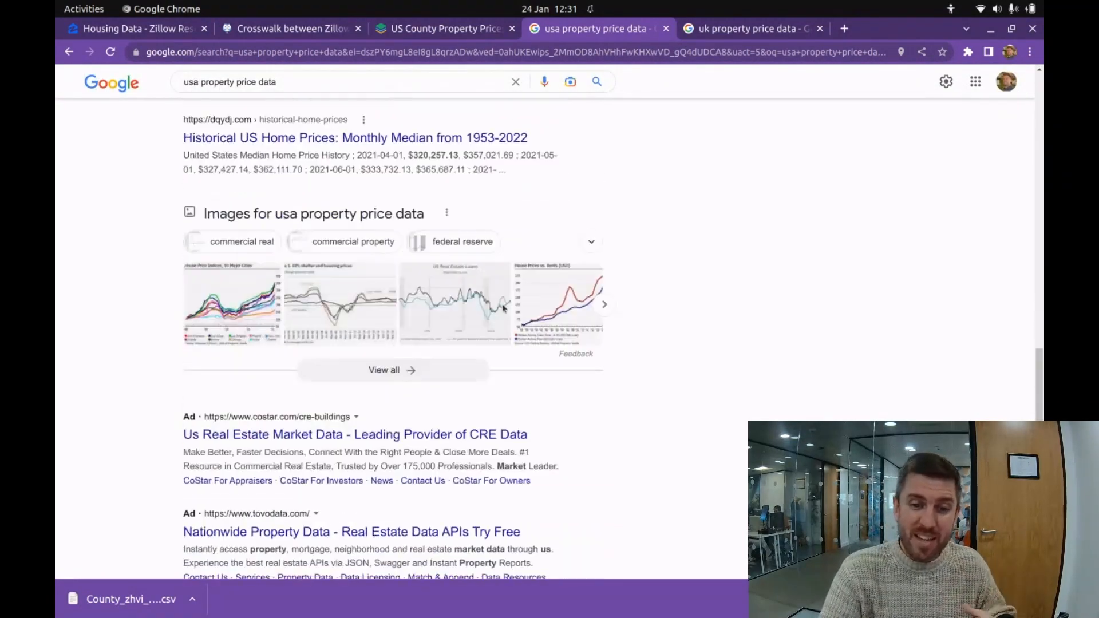
scroll(424, 215, "up", 10)
scroll(421, 214, "up", 3)
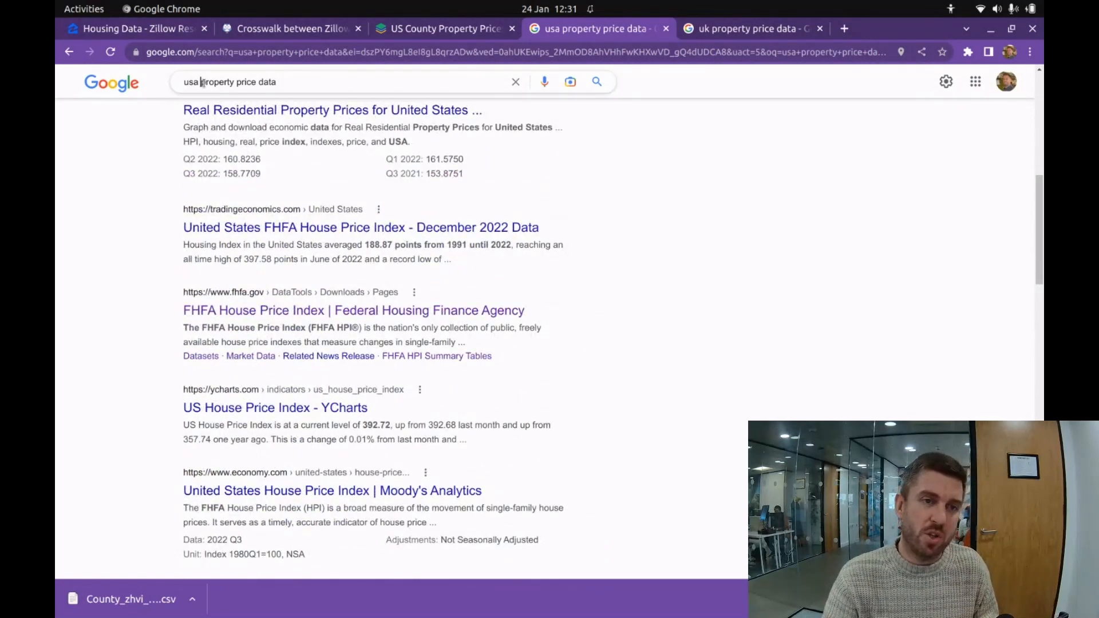
- Change the USA search to "usa housing value data" and scan the results for Zillow's home values page
left_click_drag(202, 81, 295, 85)
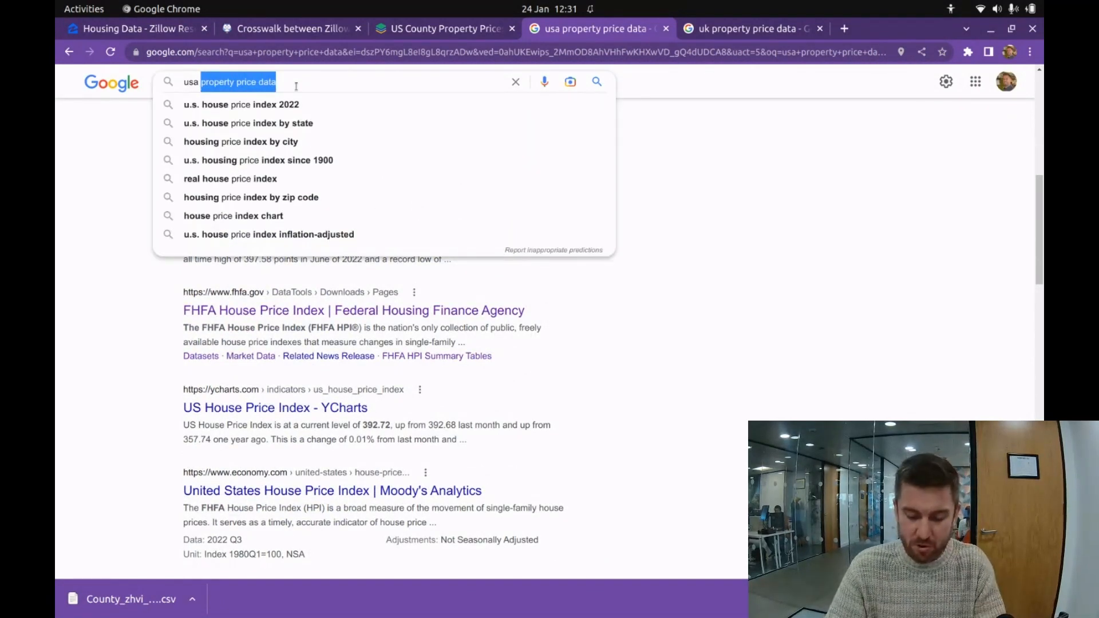
left_click(137, 28)
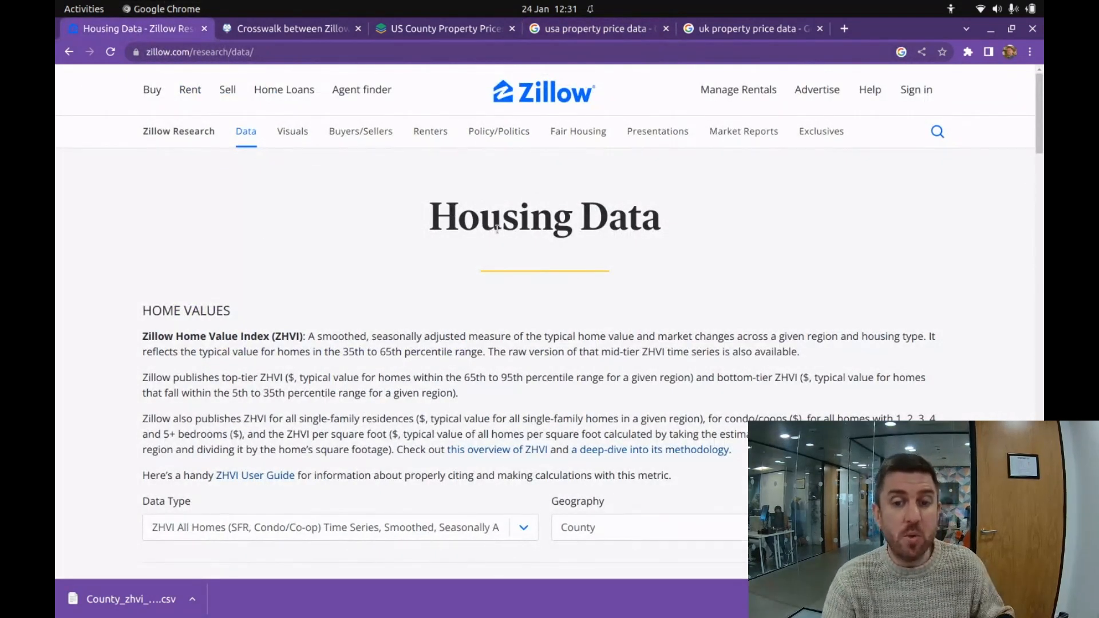
left_click(745, 33)
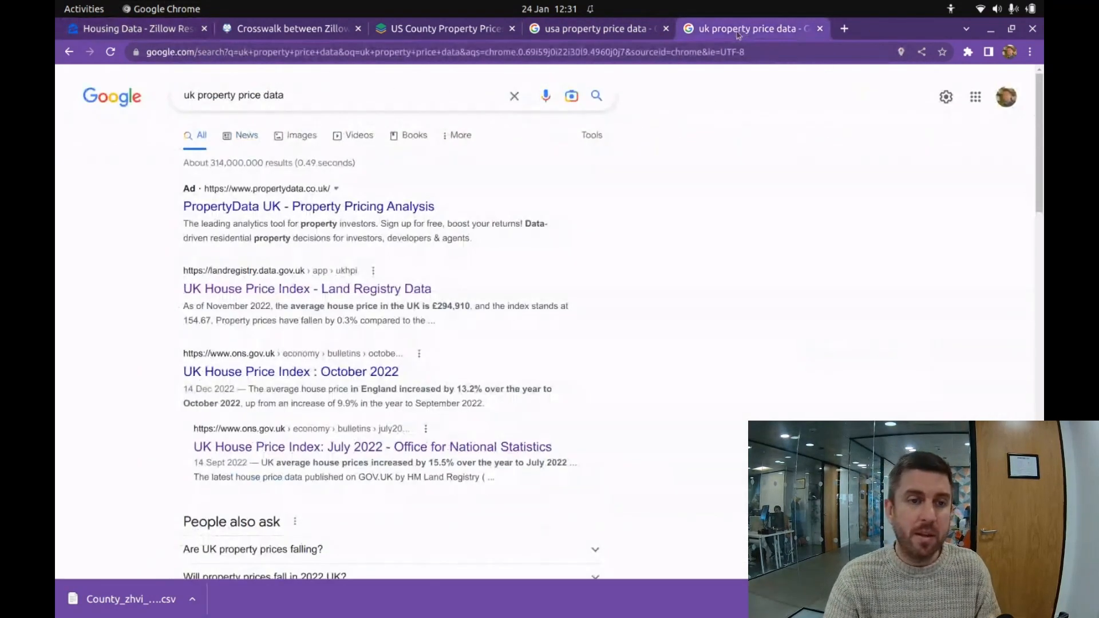
left_click(572, 31)
left_click(229, 82)
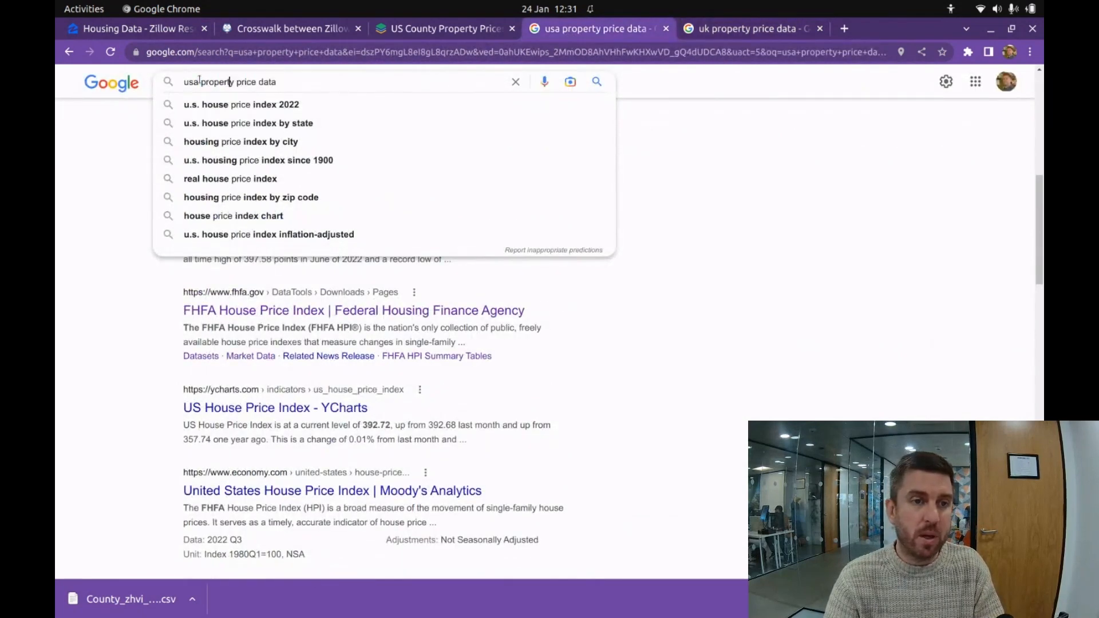
left_click_drag(201, 82, 387, 84)
type("hous")
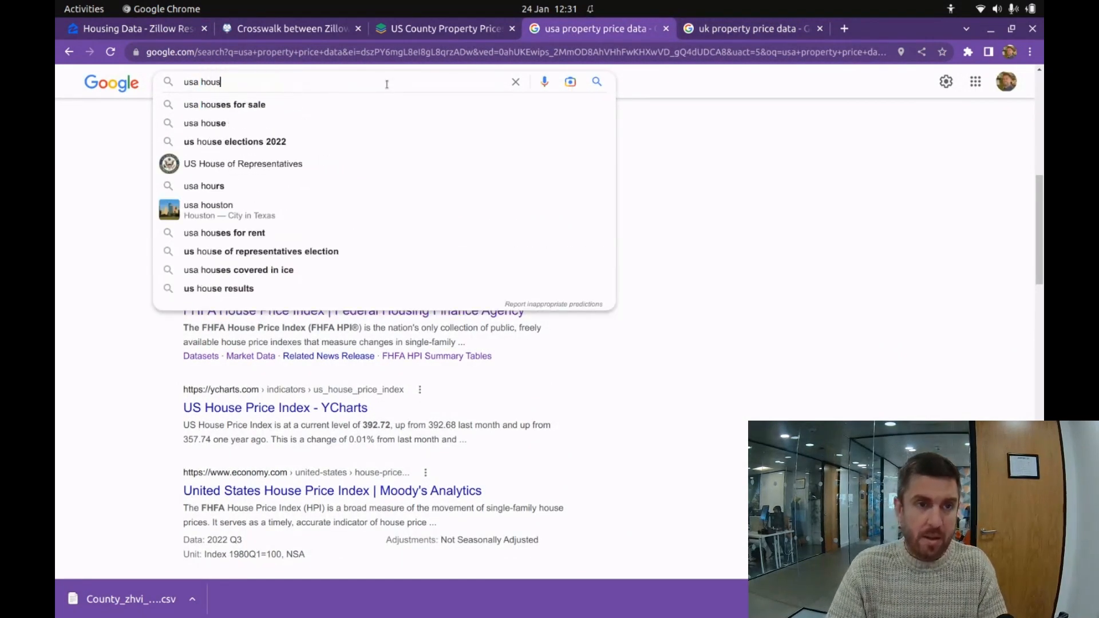
type("ing value data")
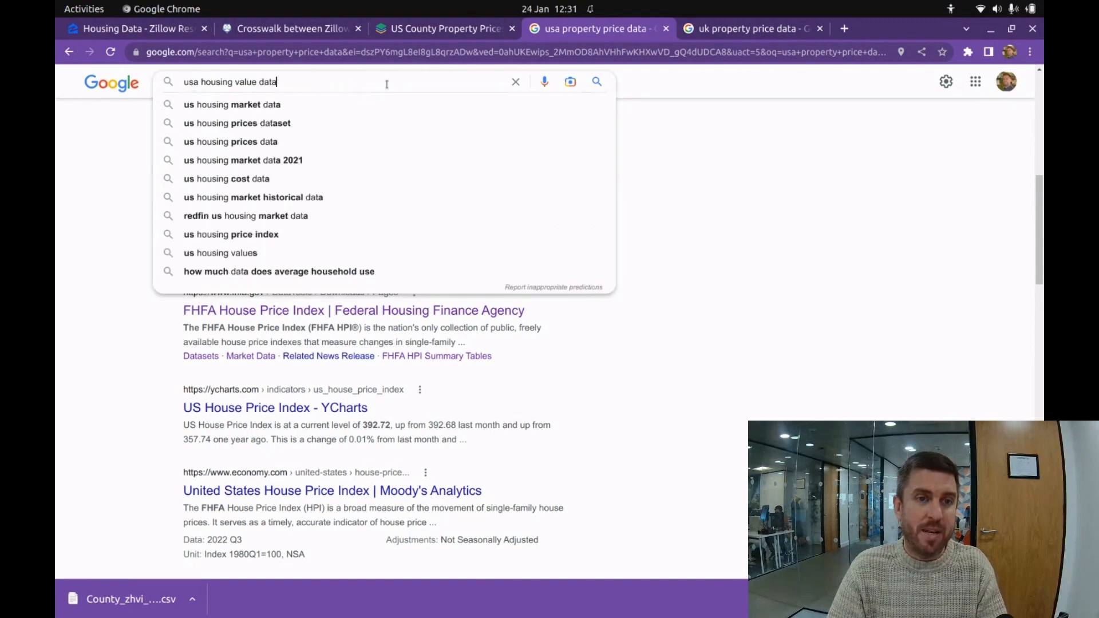
key("Return")
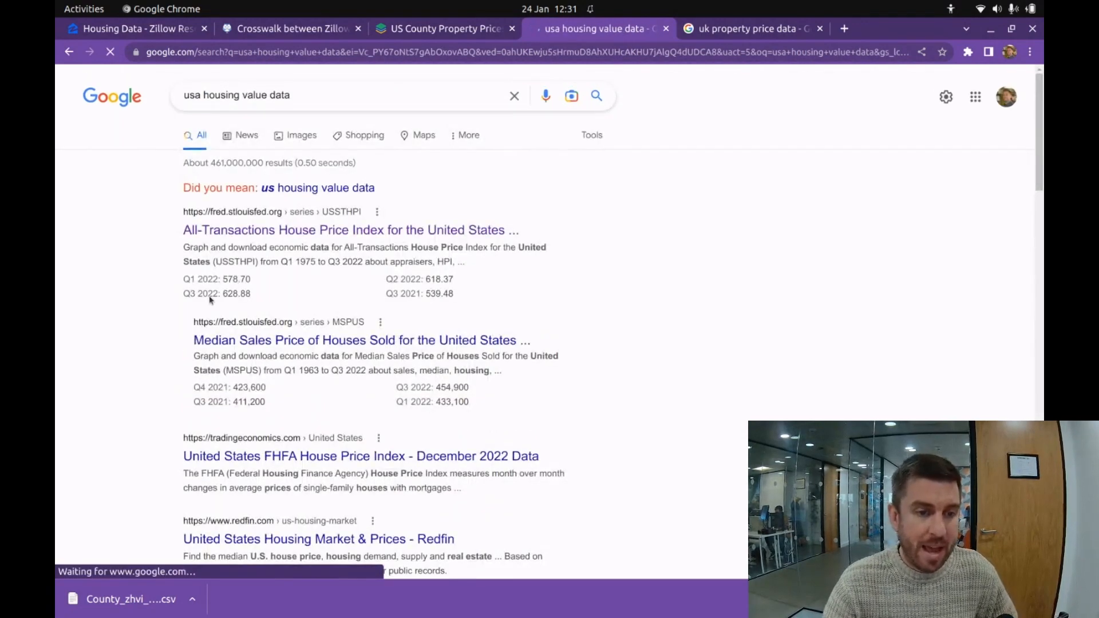
scroll(209, 292, "down", 4)
scroll(209, 292, "down", 10)
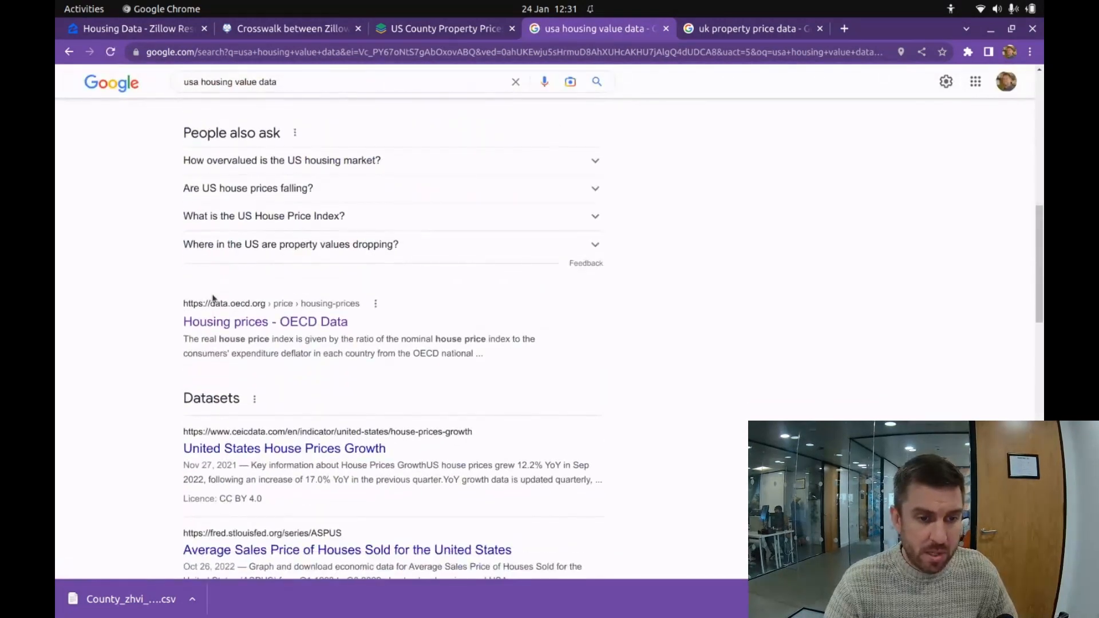
scroll(212, 295, "down", 10)
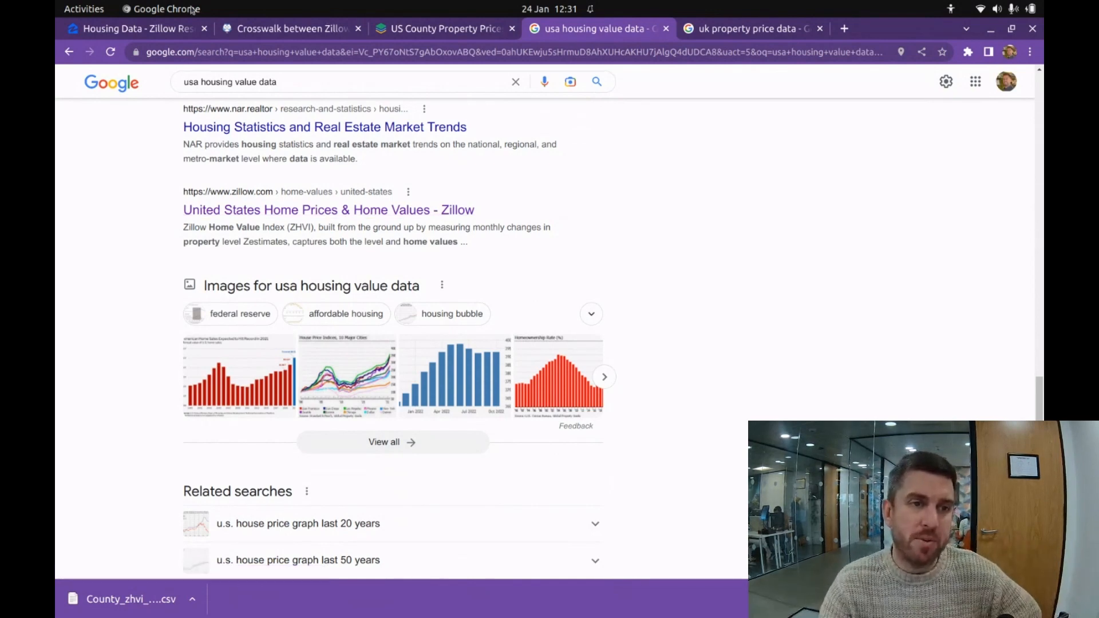
- On the Zillow Housing Data page, download the ZHVI All Homes (SFR, Condo/Co-op) time series for the County geography, clearing the old download notice first
left_click(150, 31)
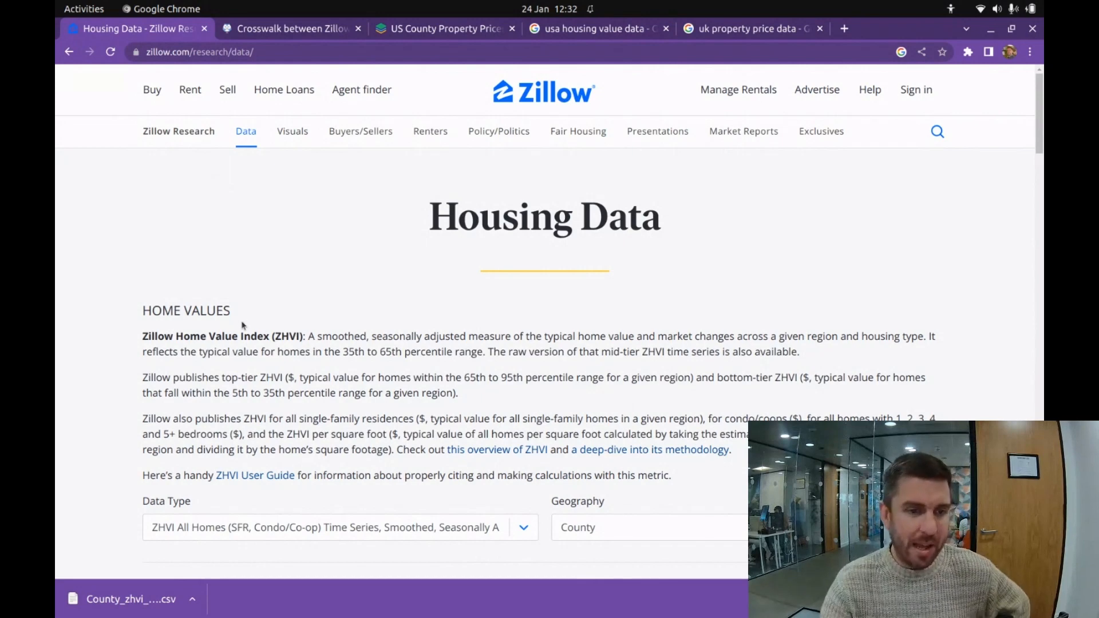
scroll(242, 325, "down", 3)
left_click_drag(142, 208, 703, 375)
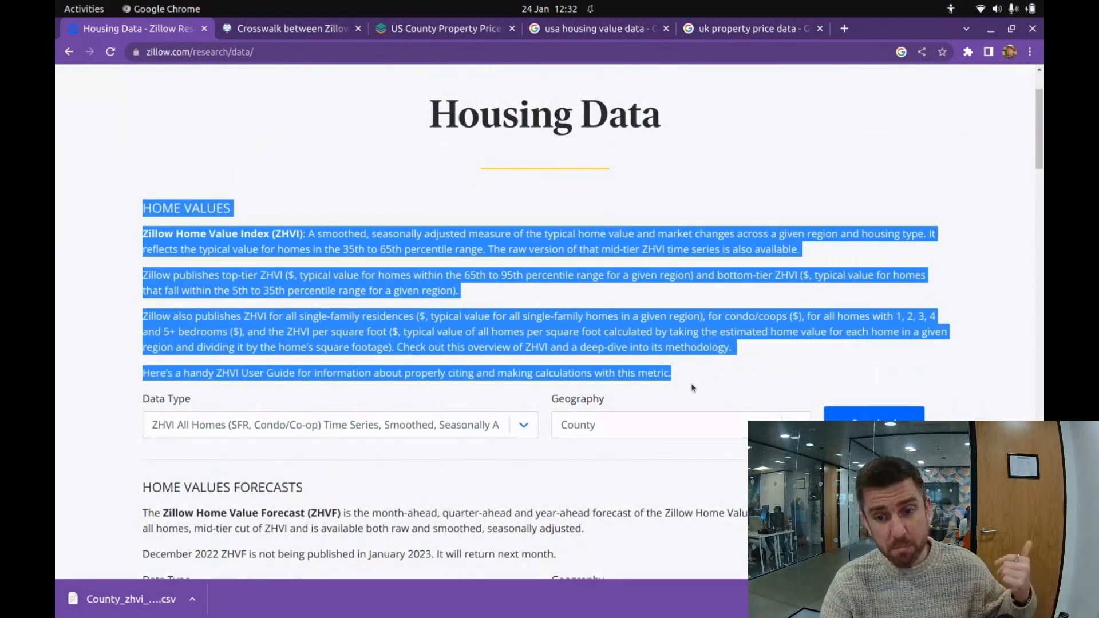
left_click(718, 373)
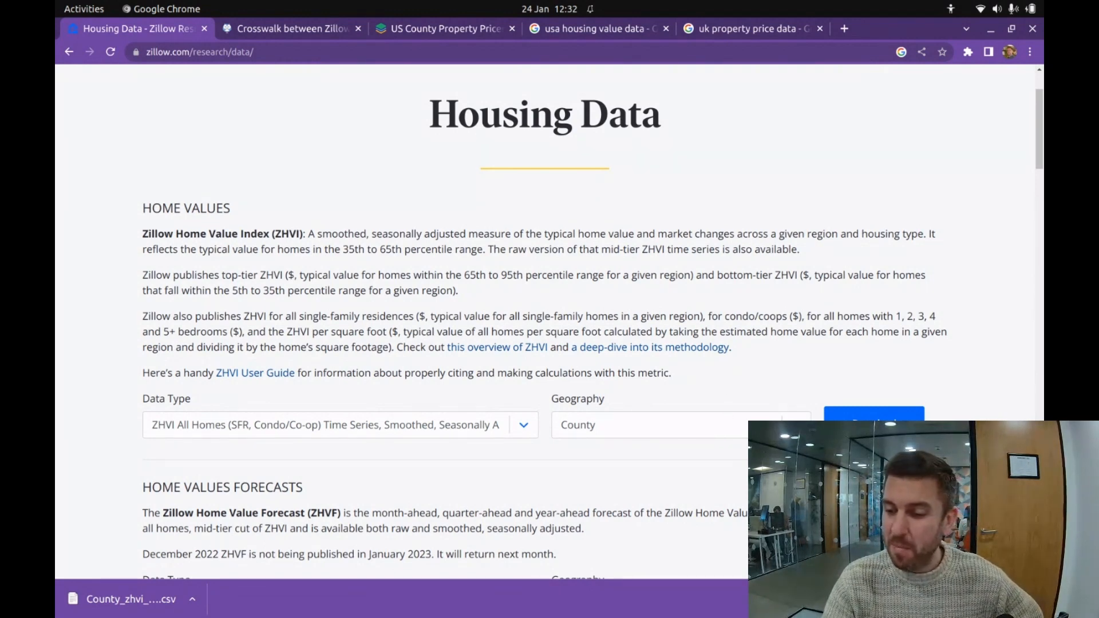
left_click(1030, 599)
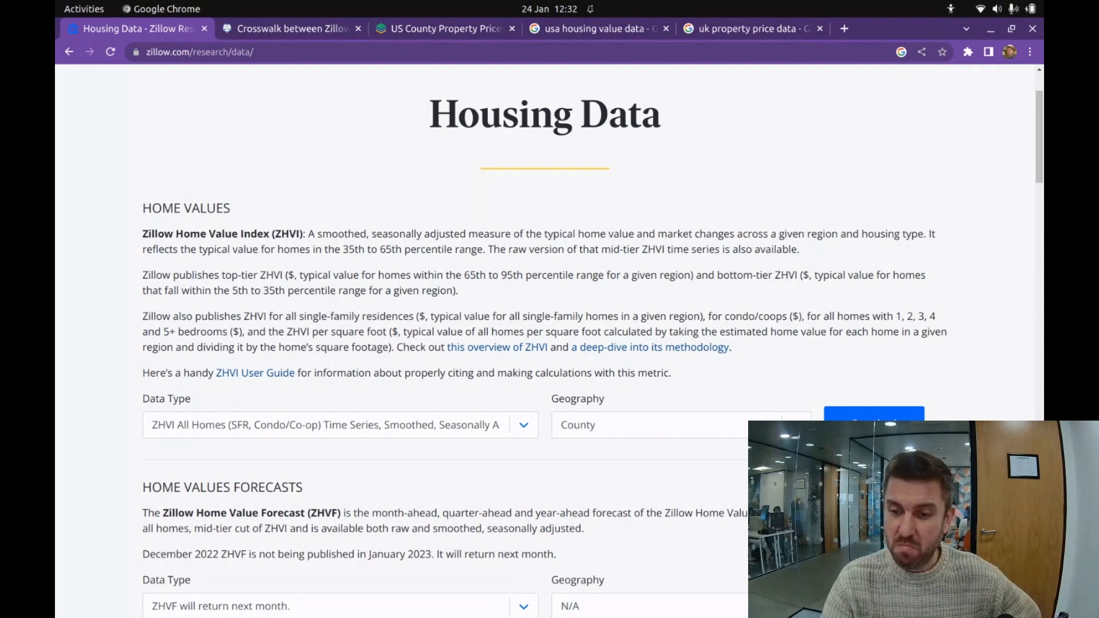
left_click(874, 427)
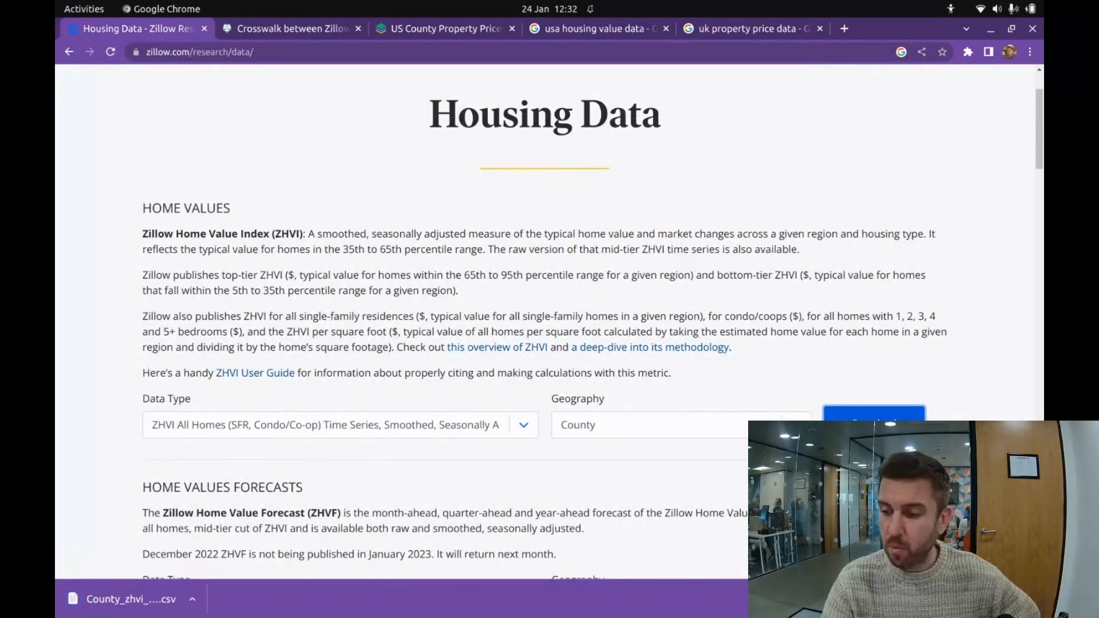
- Dismiss the download notice, switch to QGIS and open the Zillow County layer's attribute table to review its region and monthly value columns
left_click(1030, 599)
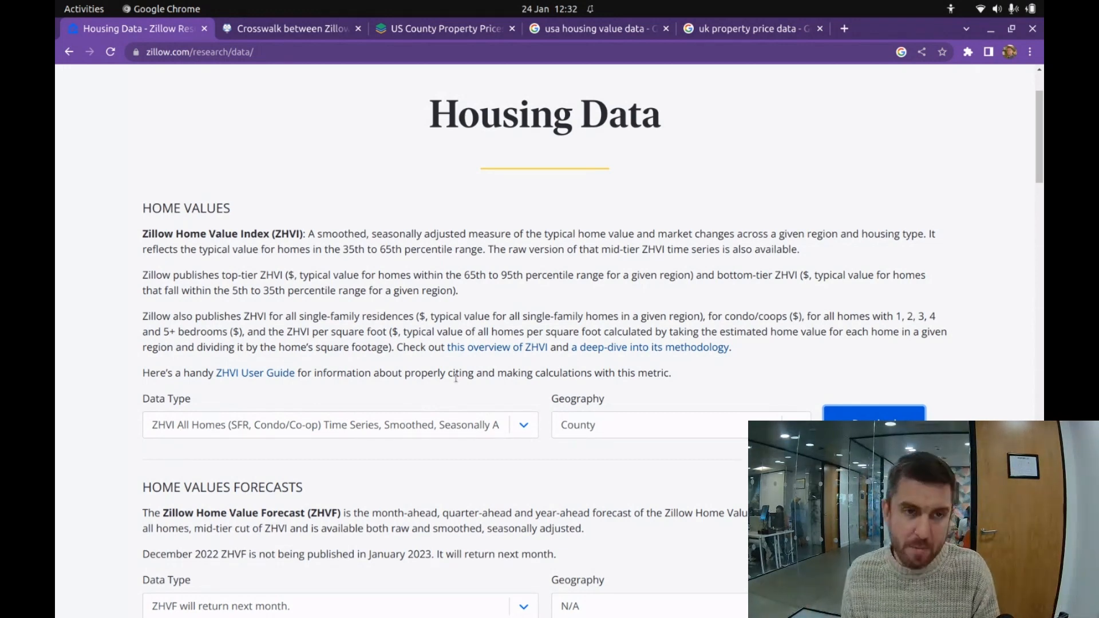
key("alt+Tab")
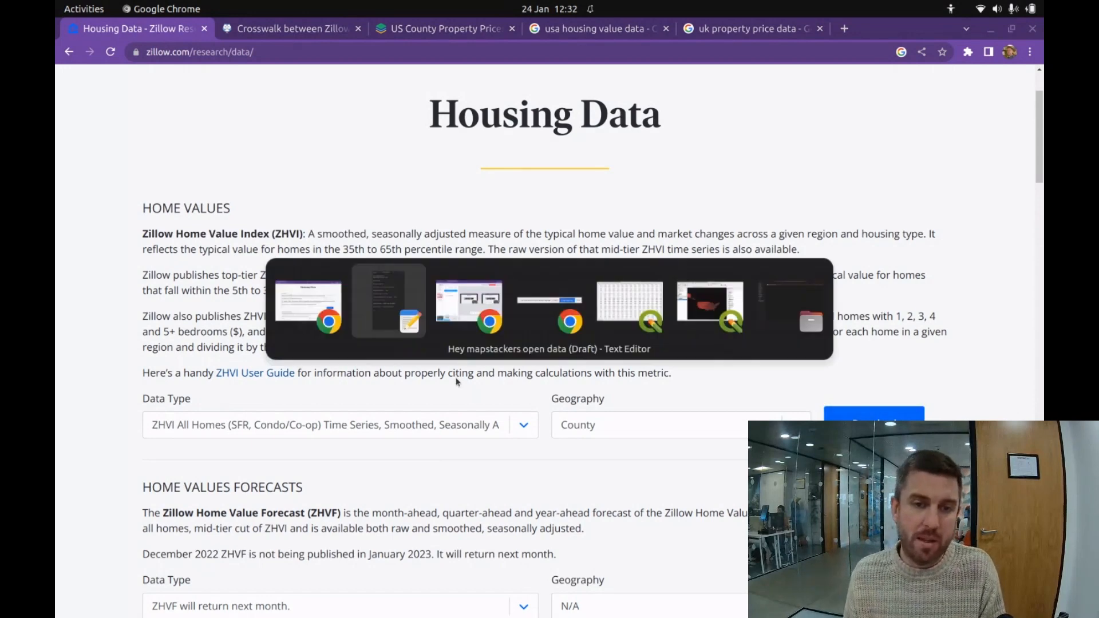
key("alt+Tab")
key("alt+Tab")
key("alt+Tab")
key("alt+Tab")
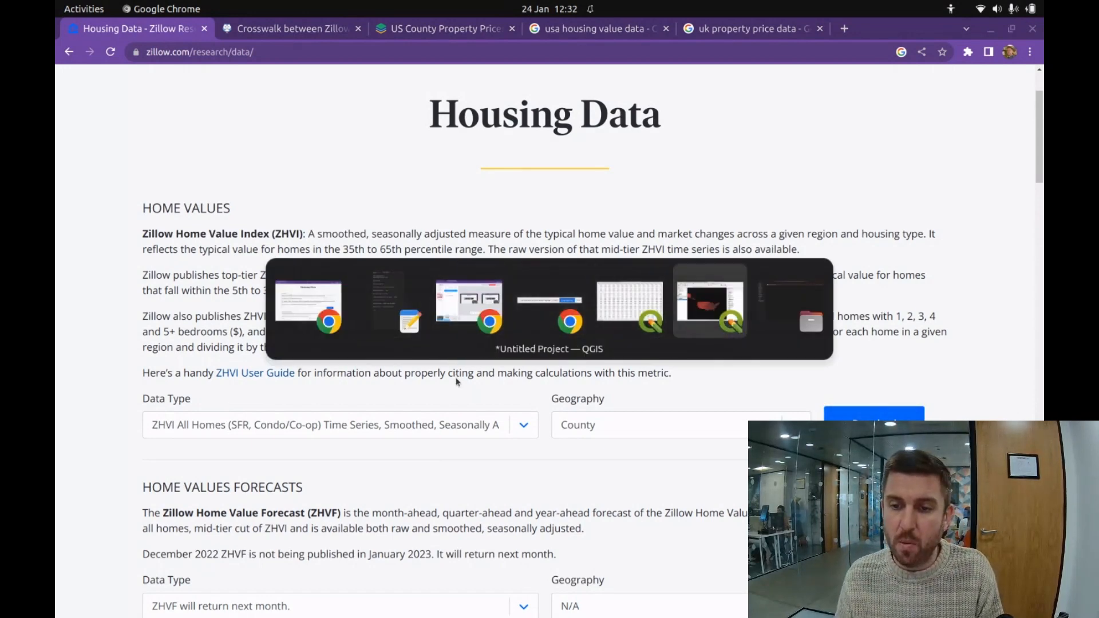
right_click(128, 278)
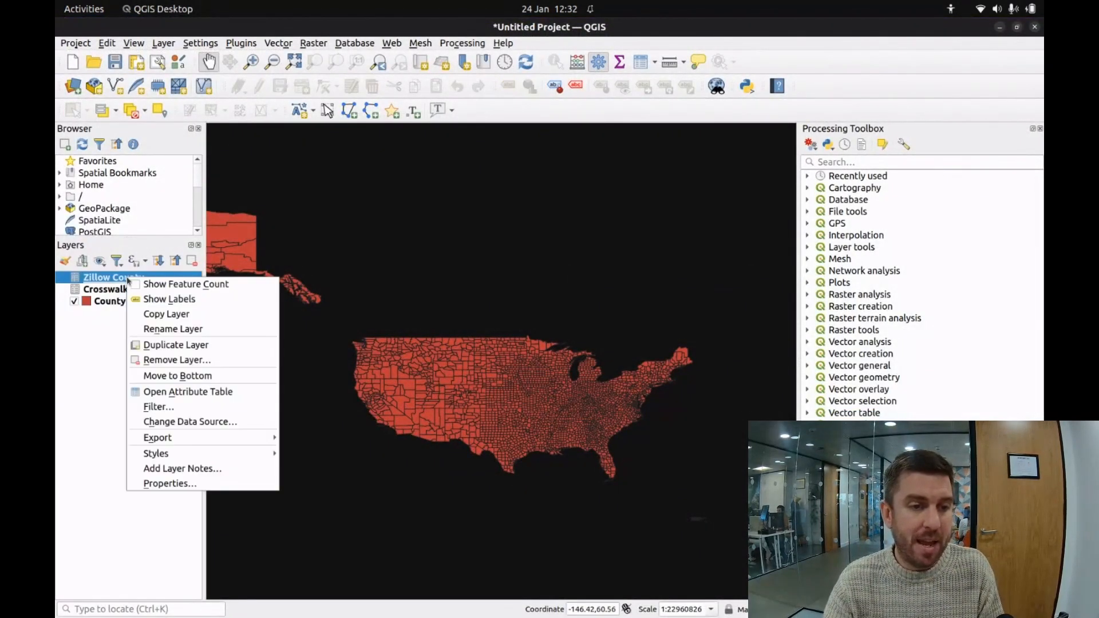
left_click(198, 396)
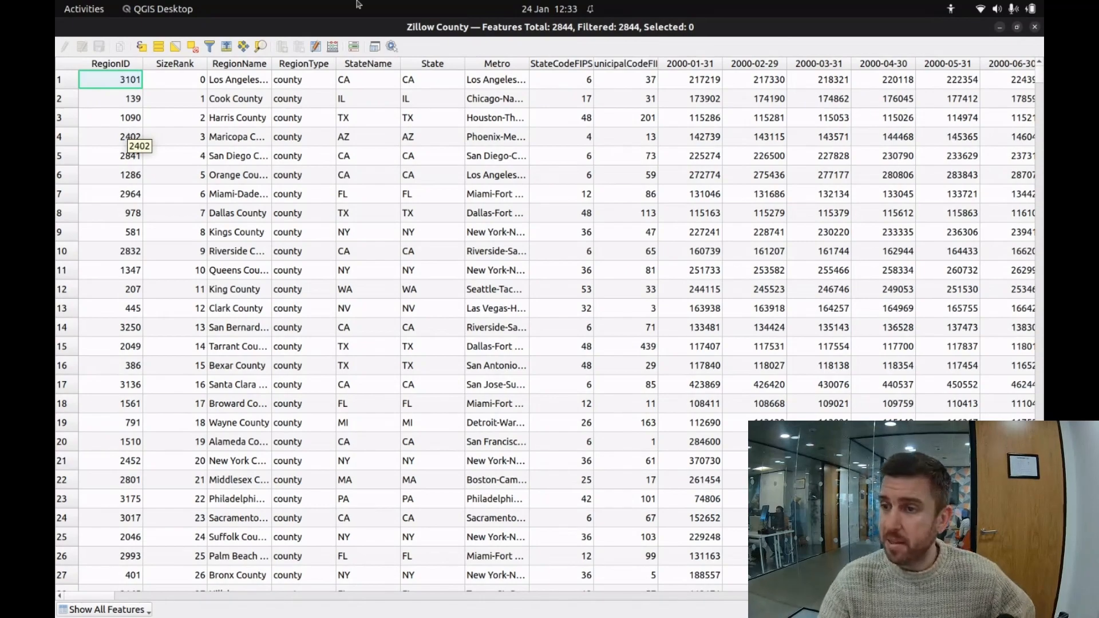
mouse_move(1040, 76)
left_mouse_down()
mouse_move(1040, 579)
mouse_move(1033, 70)
left_mouse_up()
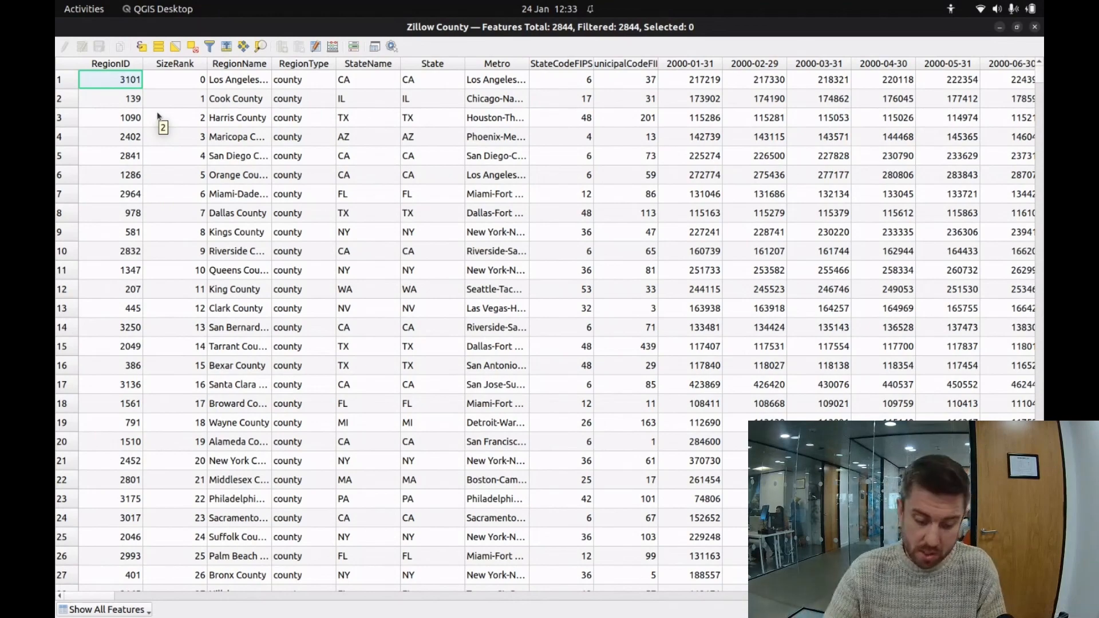
- Switch to Chrome and view the data.world page for the Crosswalk between Zillow and Federally Defined Regions dataset
key("alt+Tab")
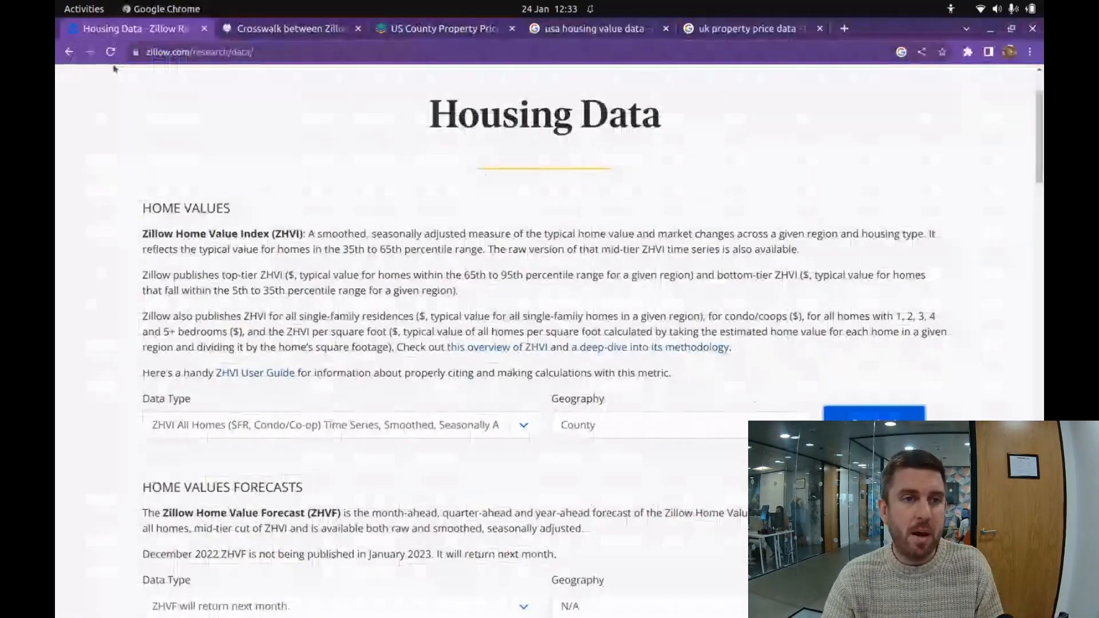
left_click(271, 29)
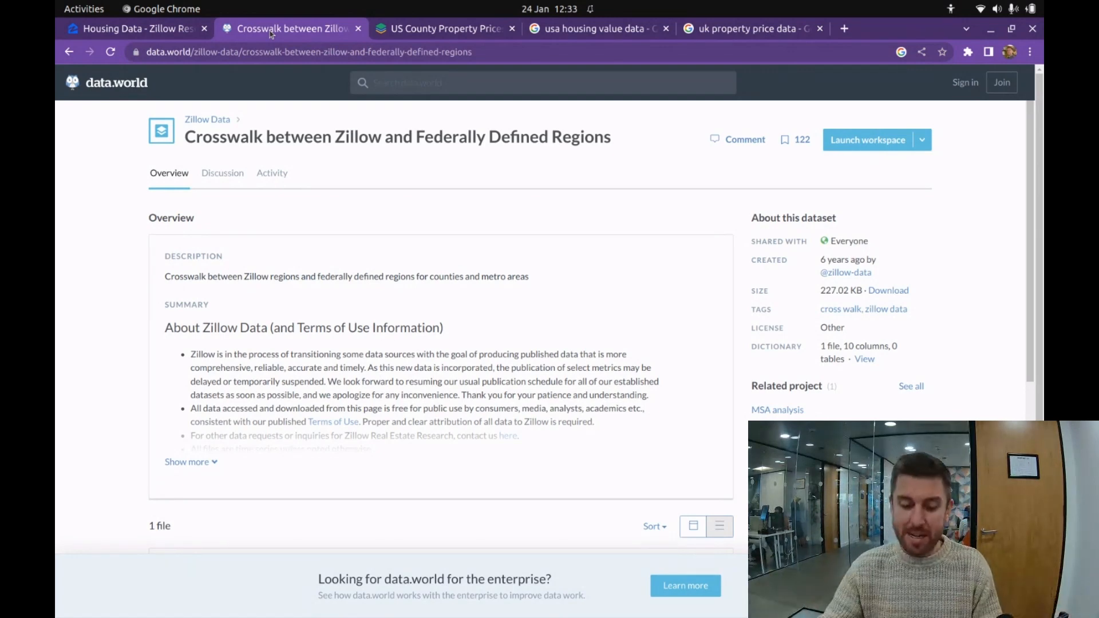
- Switch to QGIS and open the County layer's attribute table to examine its GEOID values
key("alt+Tab")
key("alt+Tab")
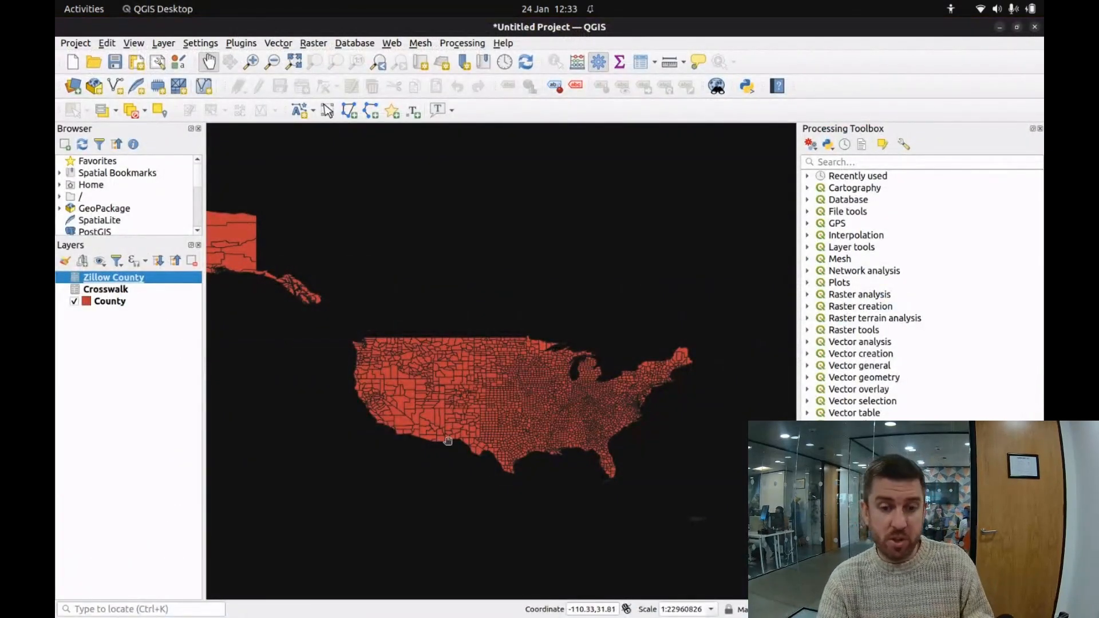
right_click(111, 302)
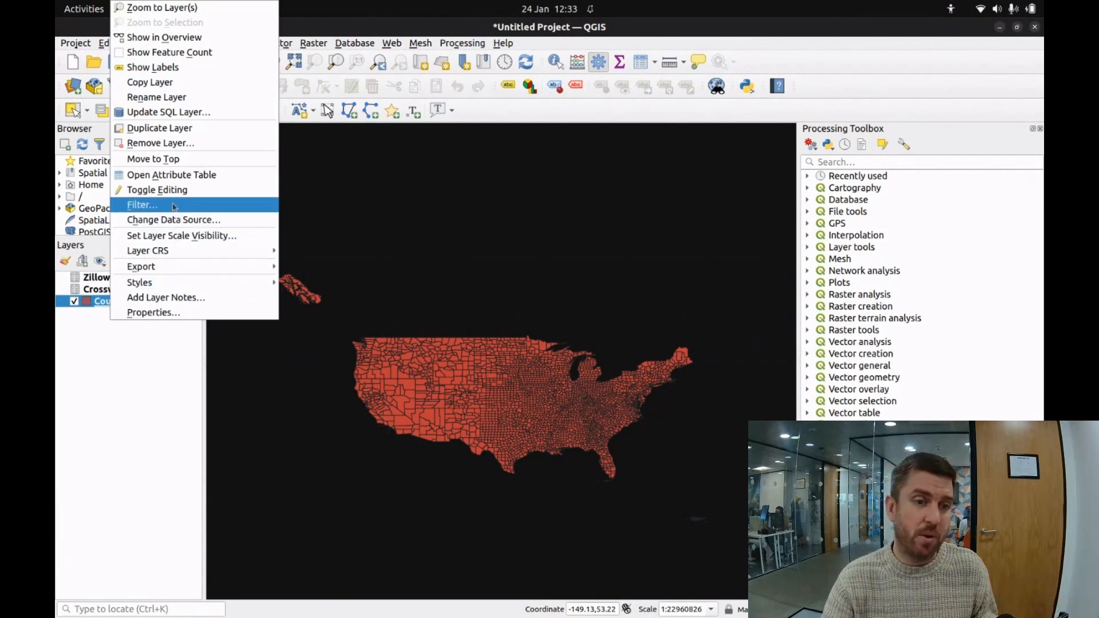
left_click(188, 175)
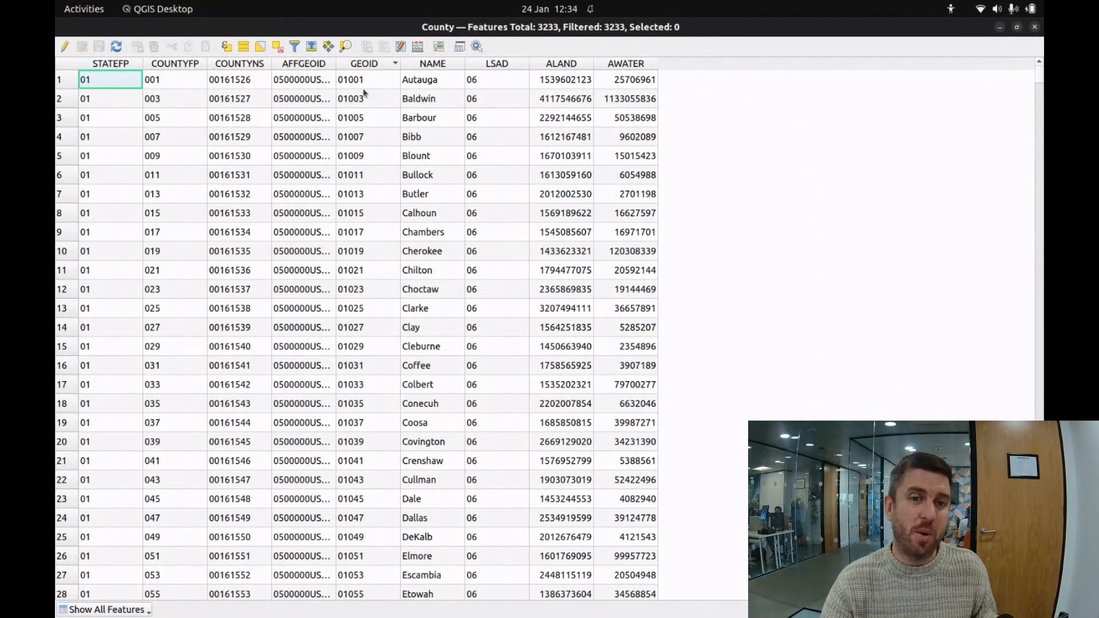
scroll(356, 301, "down", 8)
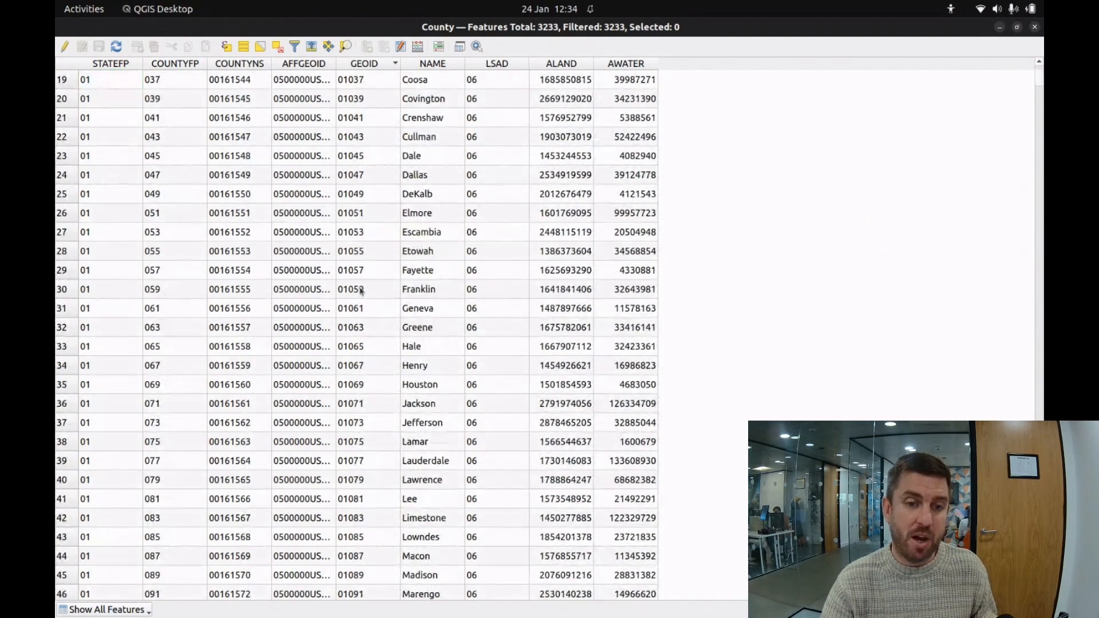
scroll(356, 302, "up", 8)
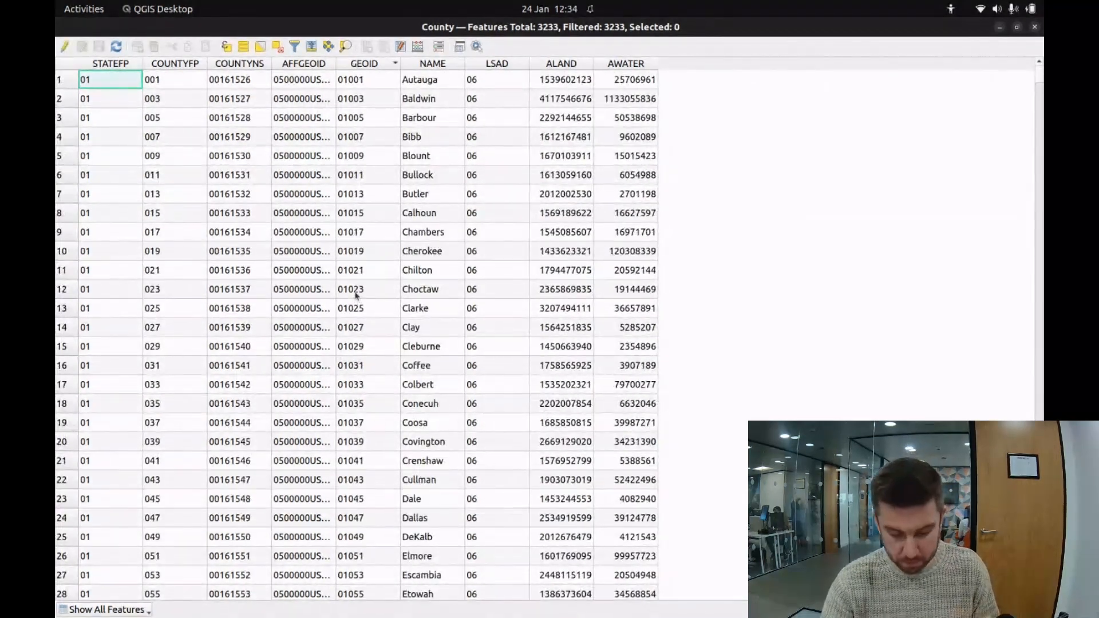
- Return to the QGIS project, inspect the Zillow County attribute table through to the 2022-12-31 column, and close the table
key("alt+Tab")
key("alt+Tab")
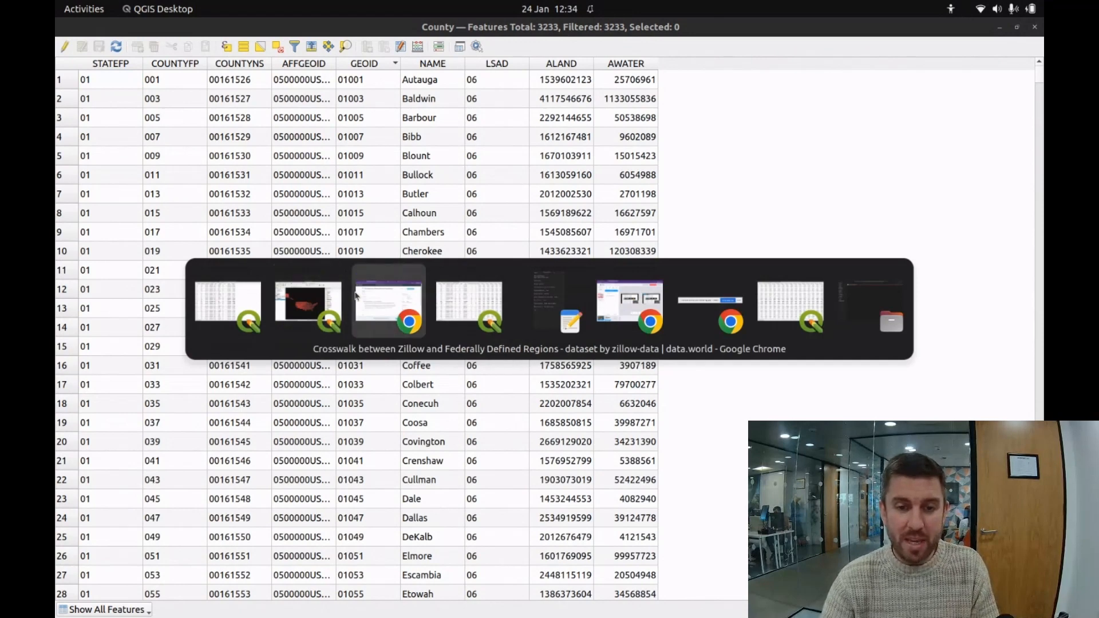
key("alt+shift+Tab")
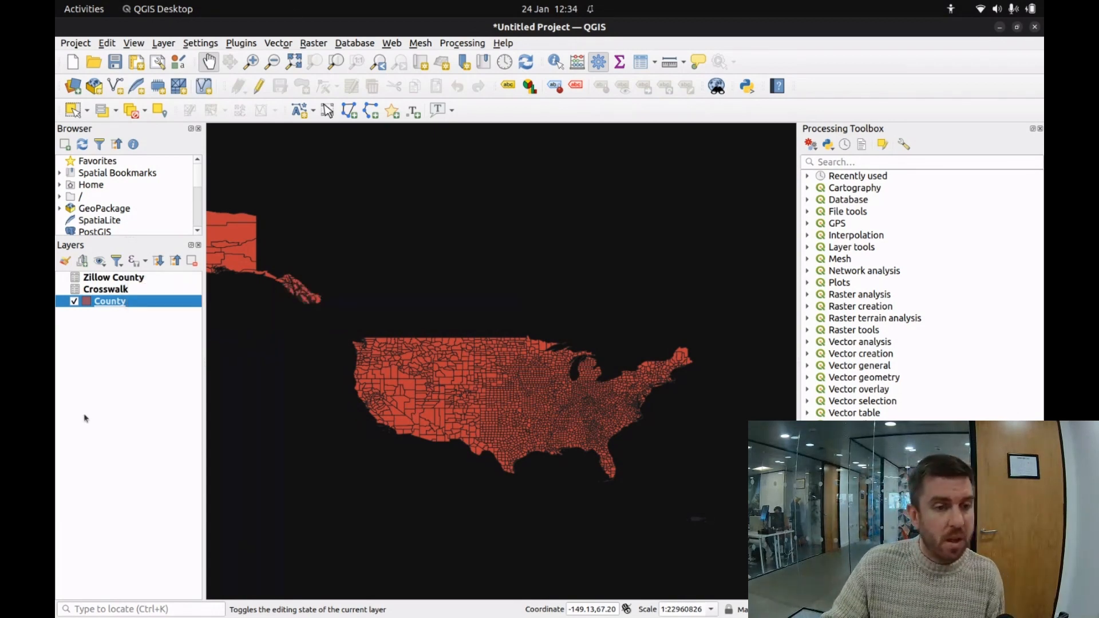
right_click(118, 303)
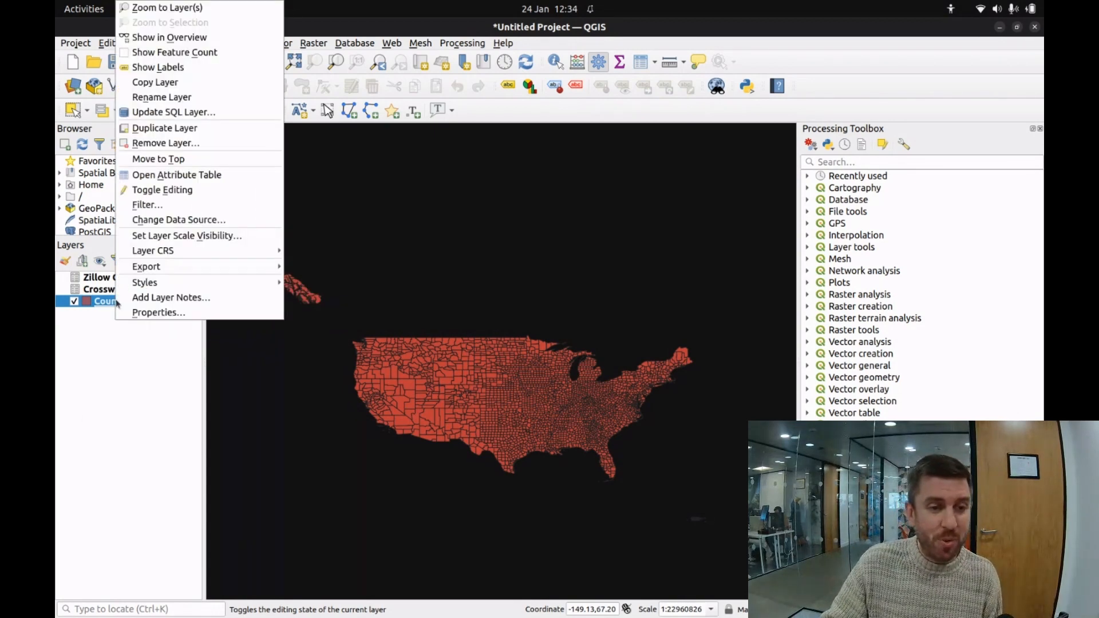
left_click(204, 174)
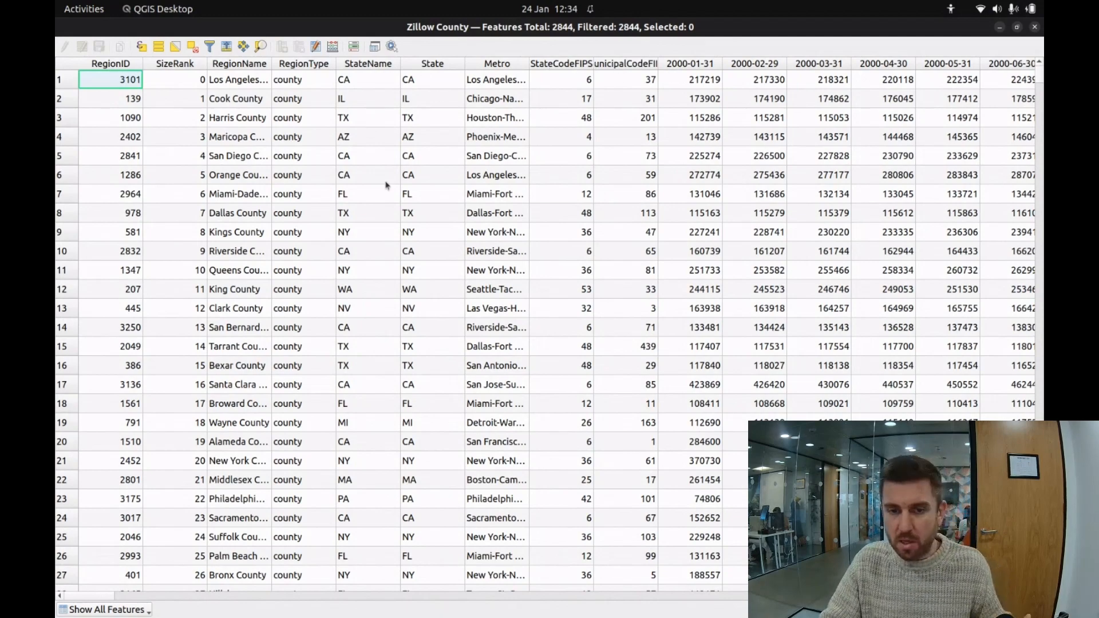
left_click_drag(102, 597, 1019, 515)
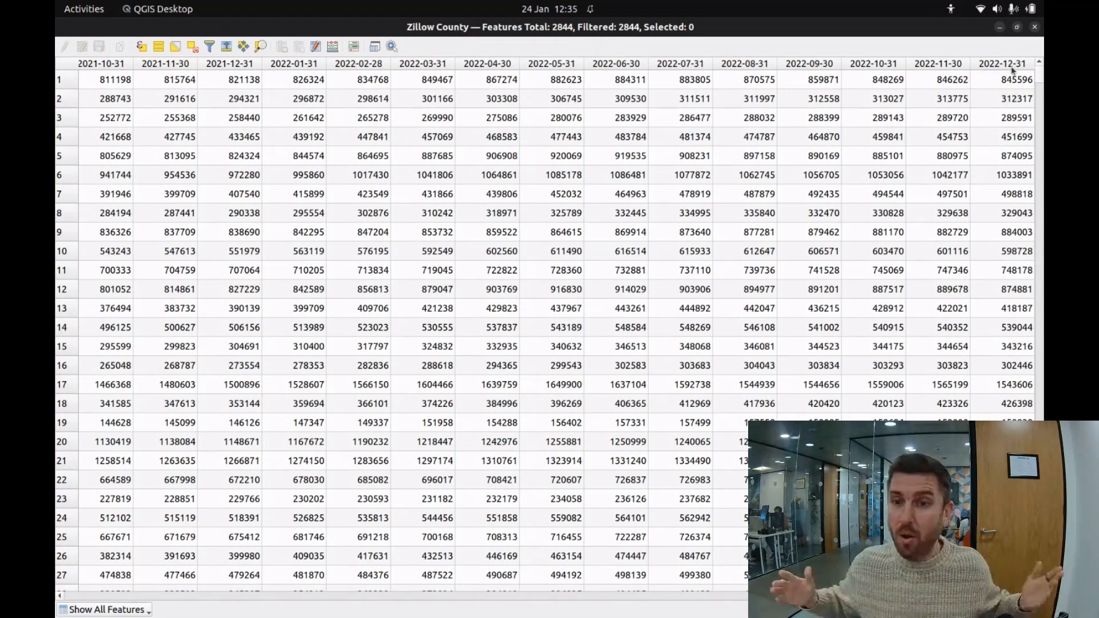
left_click(1035, 28)
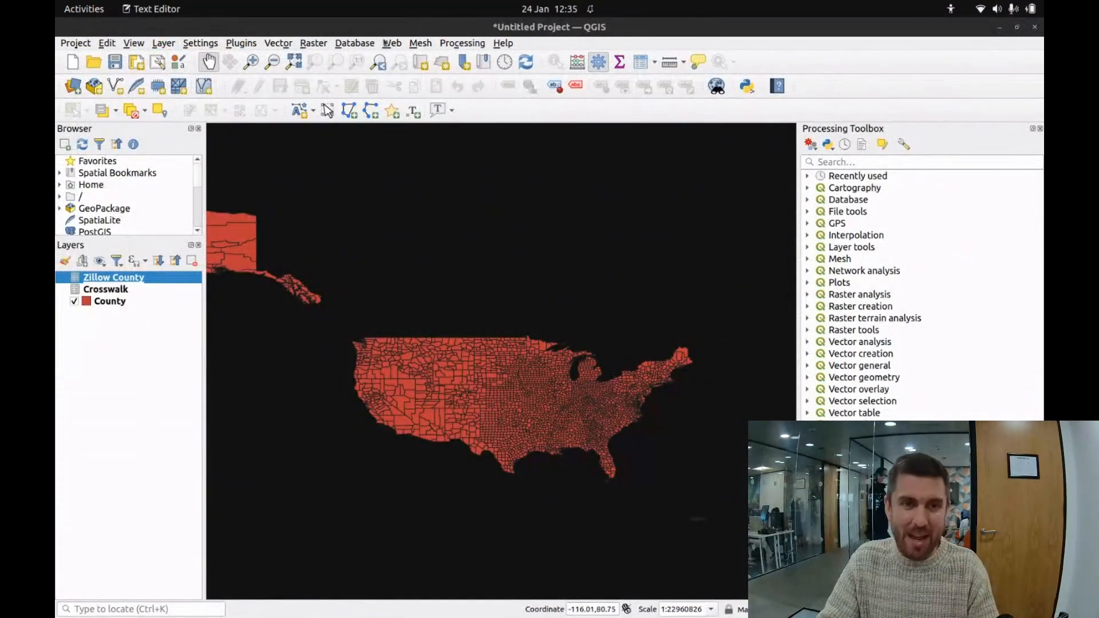
- Switch to Chrome and examine the US County Property Prices map, from the world view back to the mainland United States
key("alt+Tab")
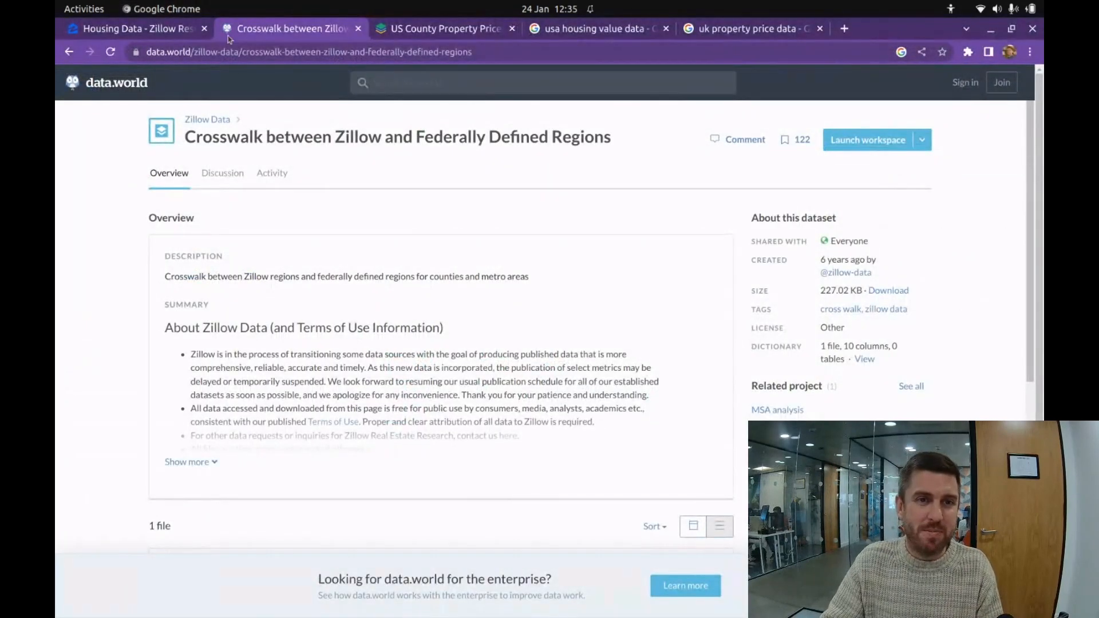
left_click(426, 32)
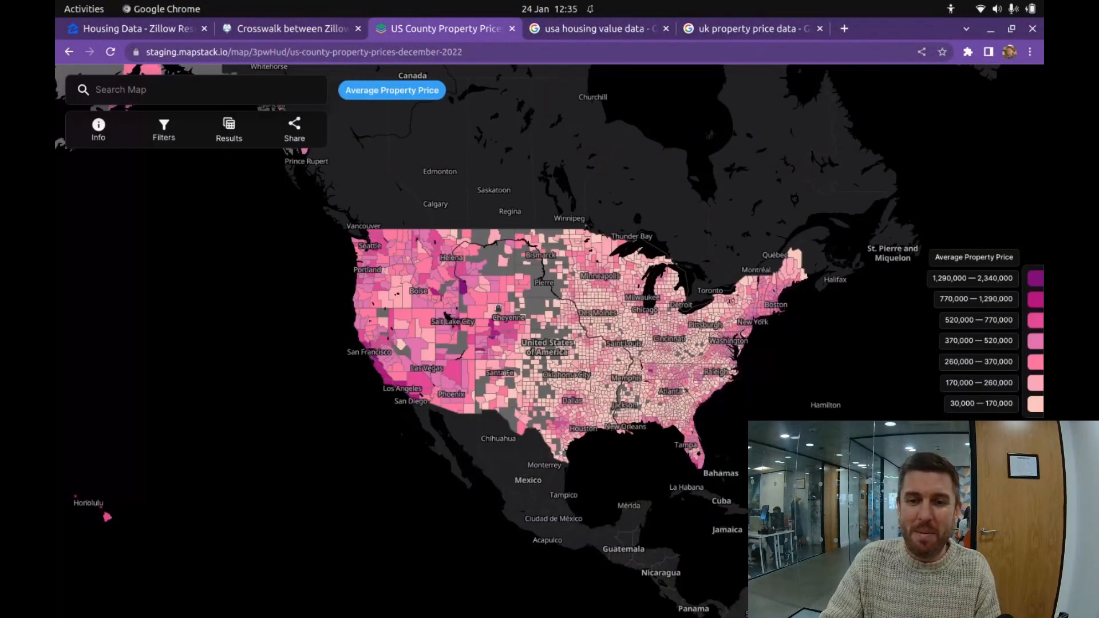
scroll(498, 308, "down", 5)
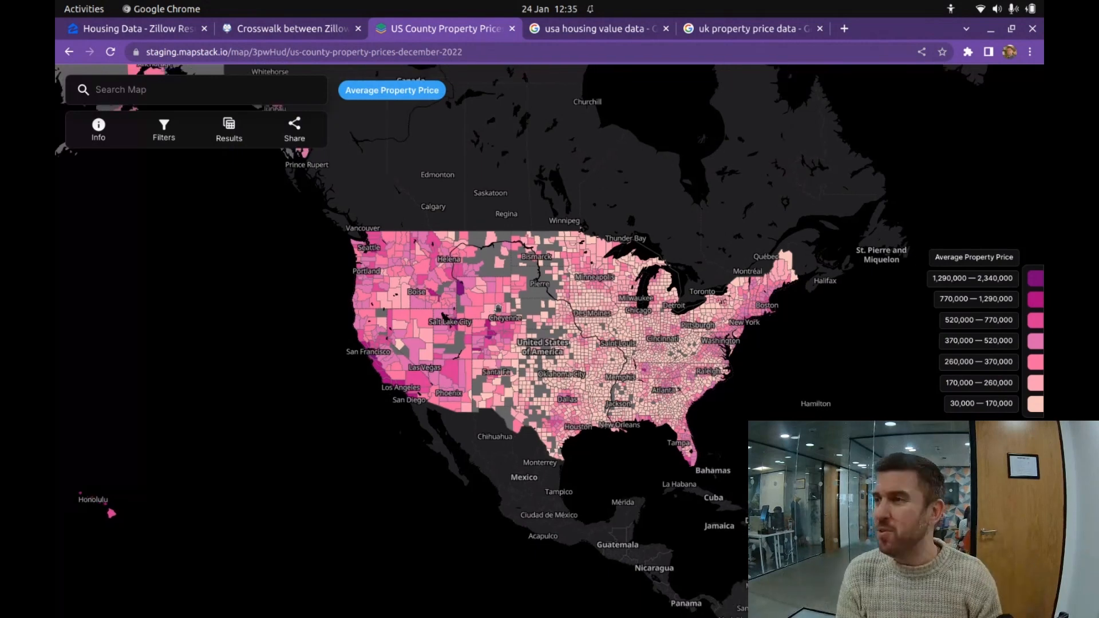
scroll(497, 308, "down", 2)
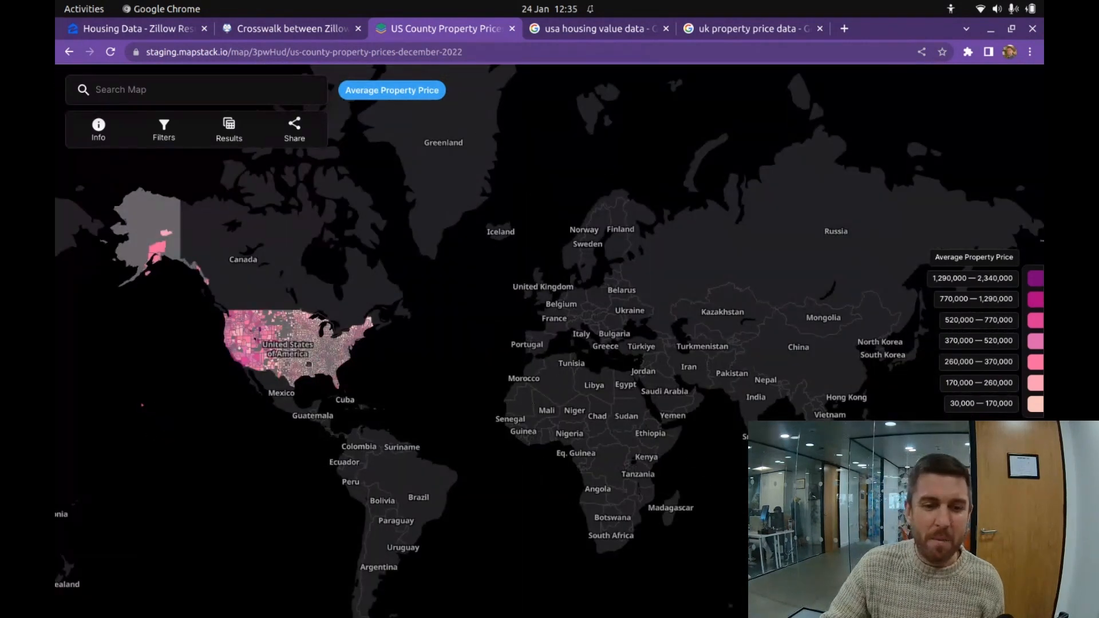
left_click_drag(261, 361, 492, 355)
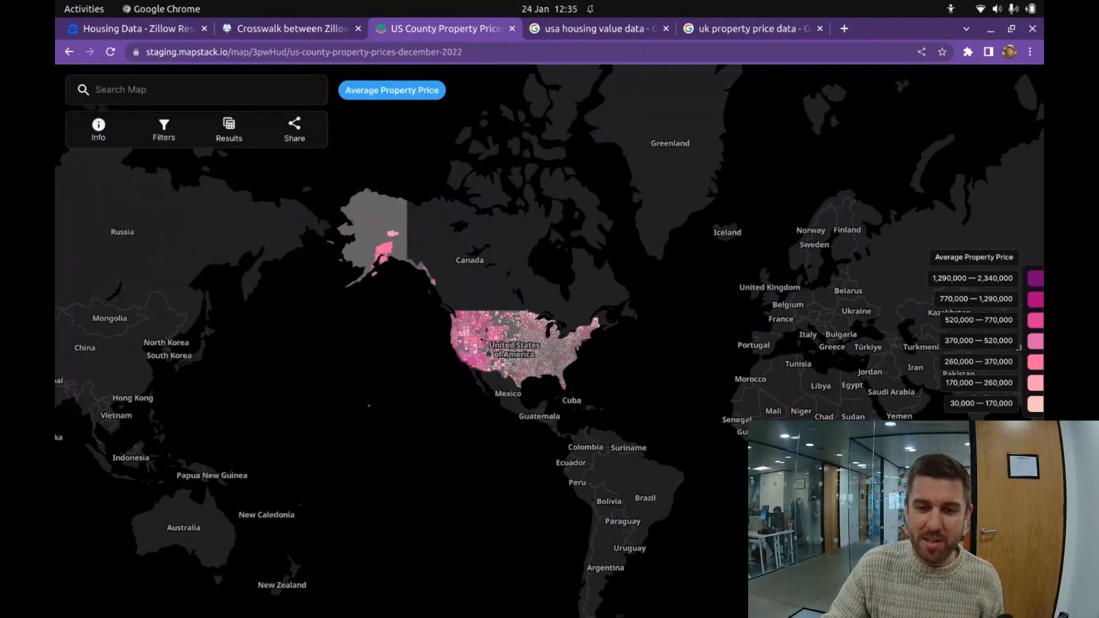
scroll(490, 354, "up", 2)
scroll(490, 352, "up", 2)
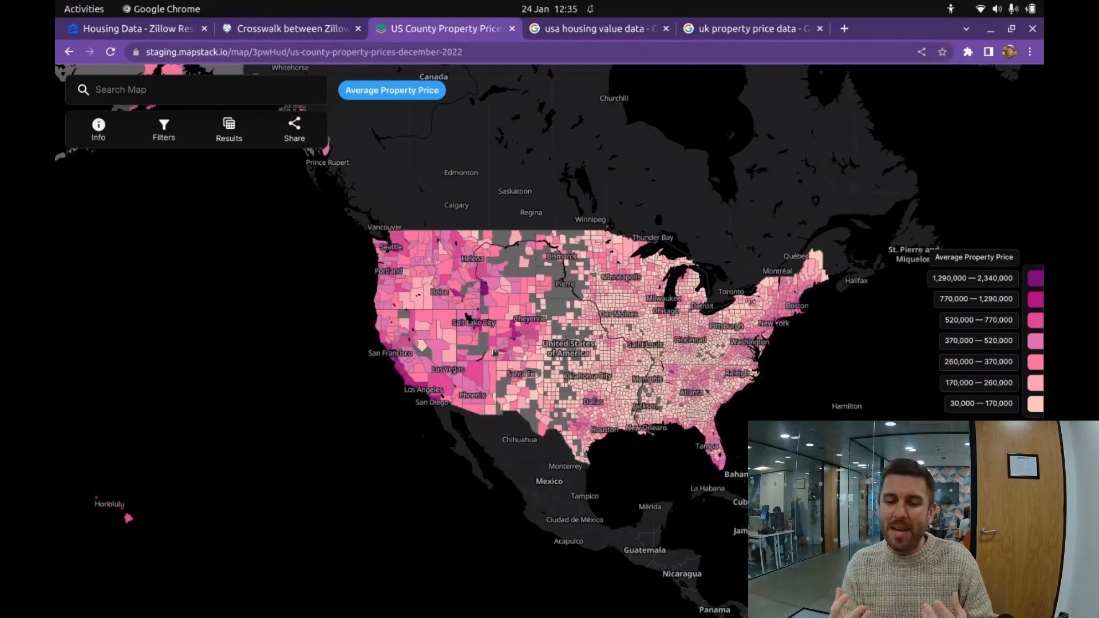